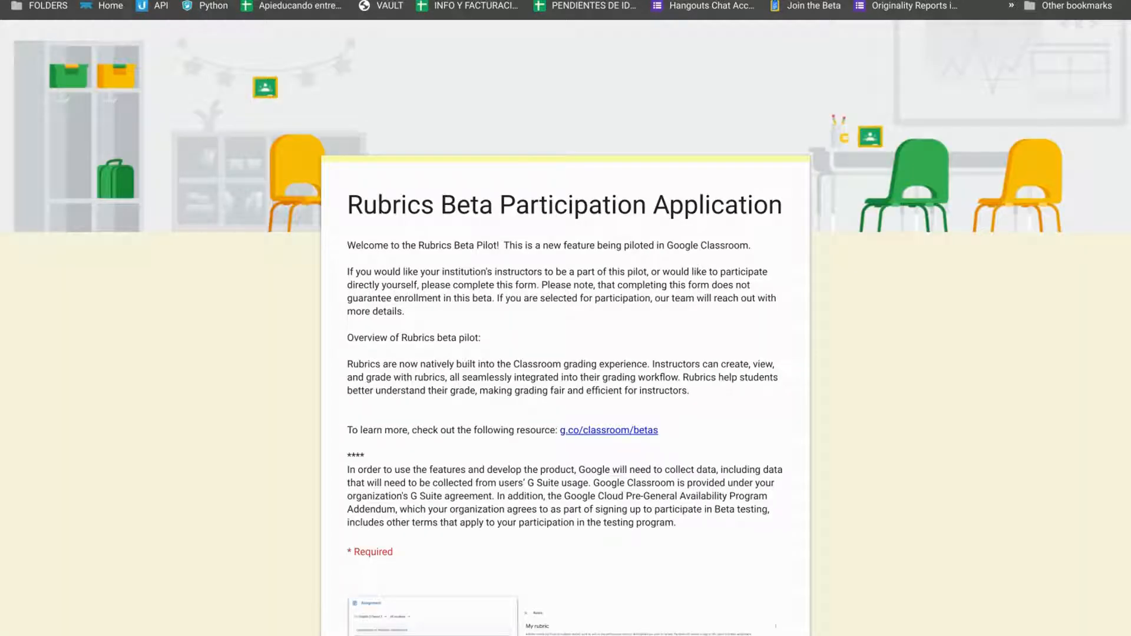
# Read through the Rubrics Beta Participation Application form, including its overview and required fields.
pyautogui.scroll(-15, 736, 423)
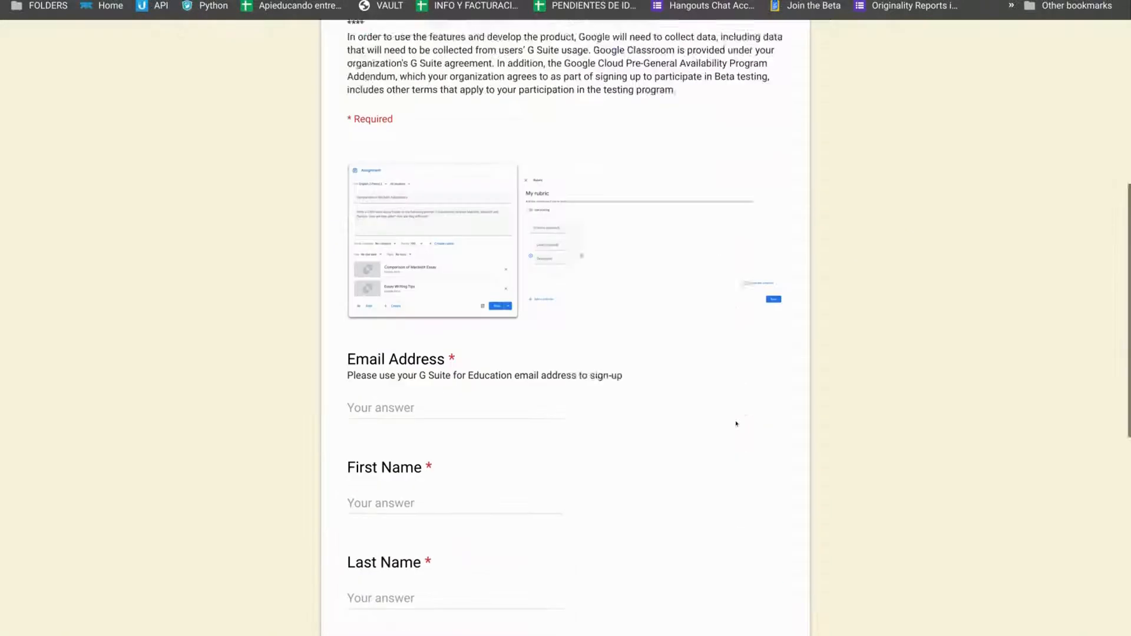
pyautogui.scroll(1, 736, 424)
pyautogui.scroll(-5, 736, 424)
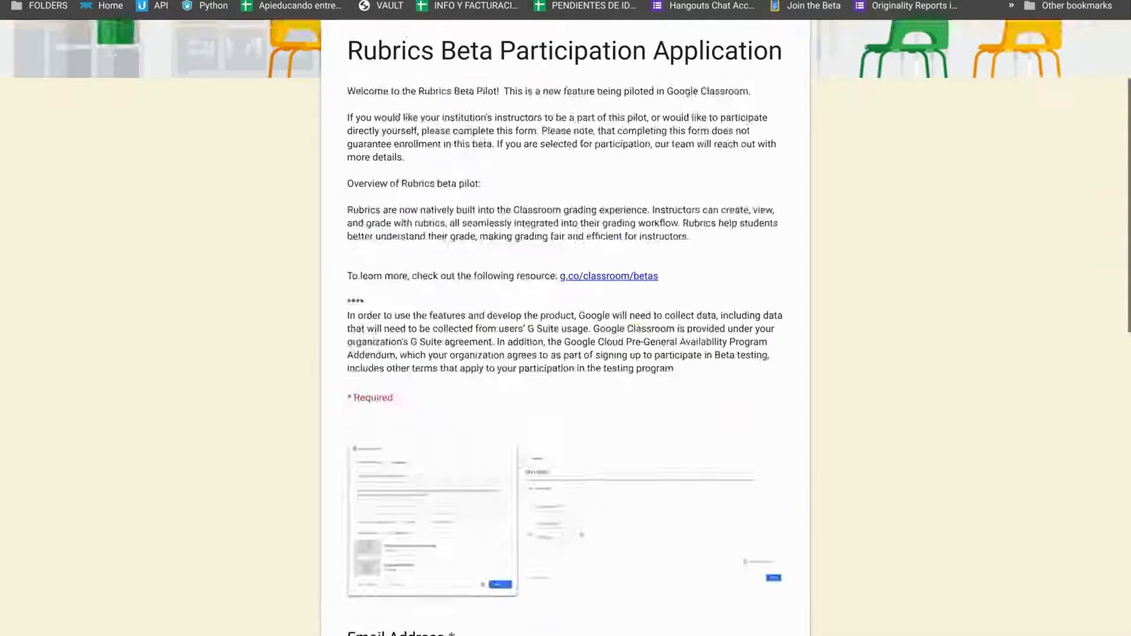
pyautogui.scroll(3, 658, 378)
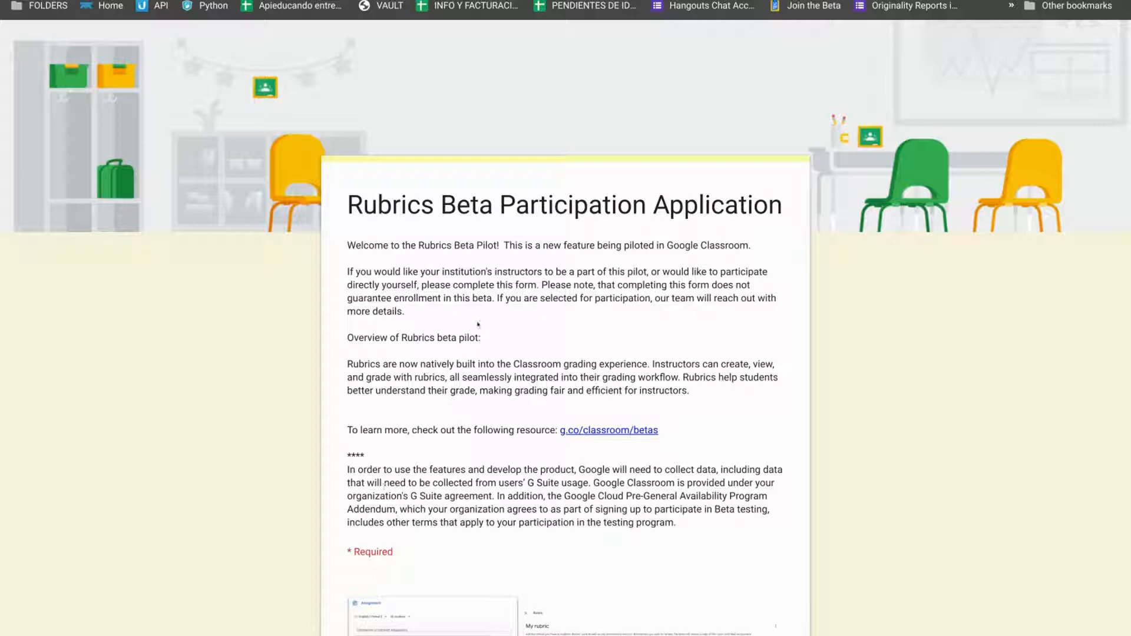
pyautogui.scroll(-10, 248, 387)
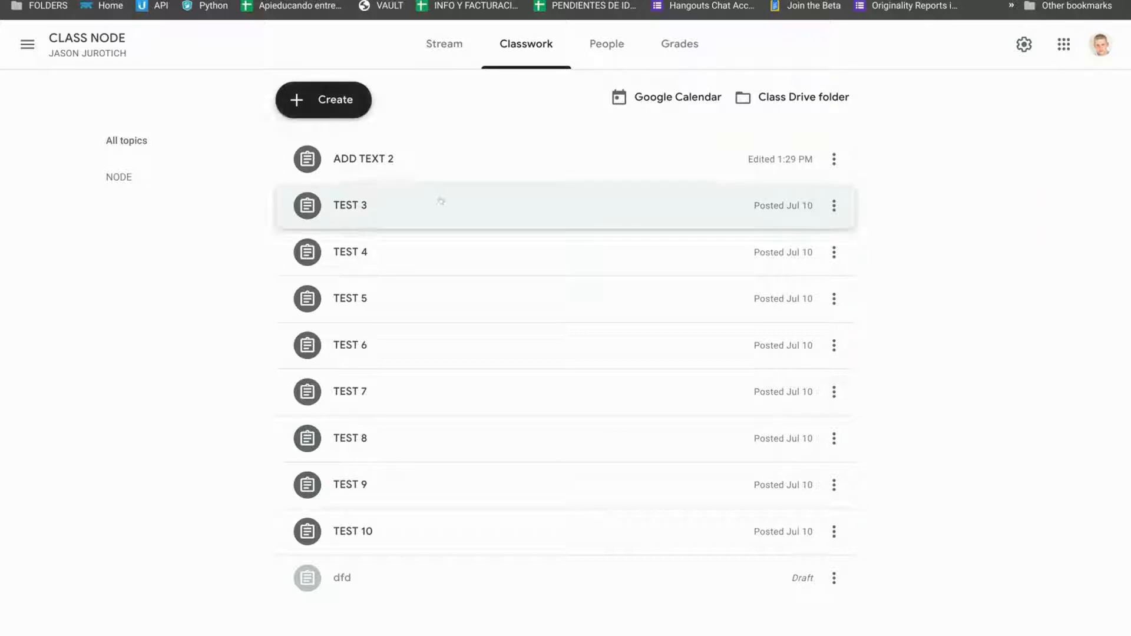
pyautogui.click(542, 251)
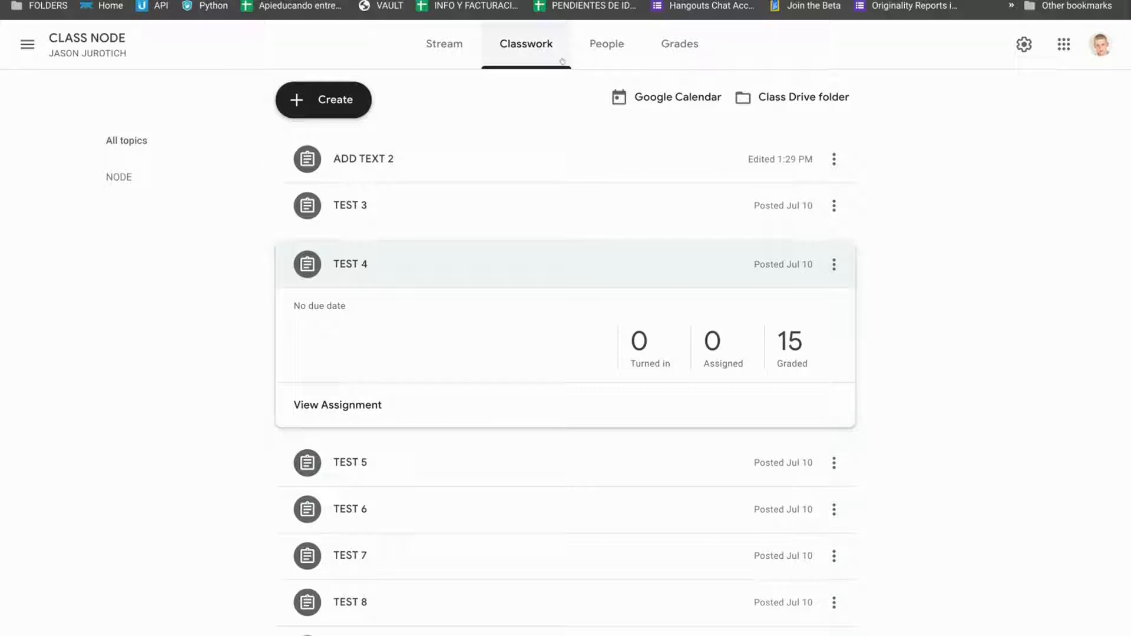
pyautogui.click(835, 264)
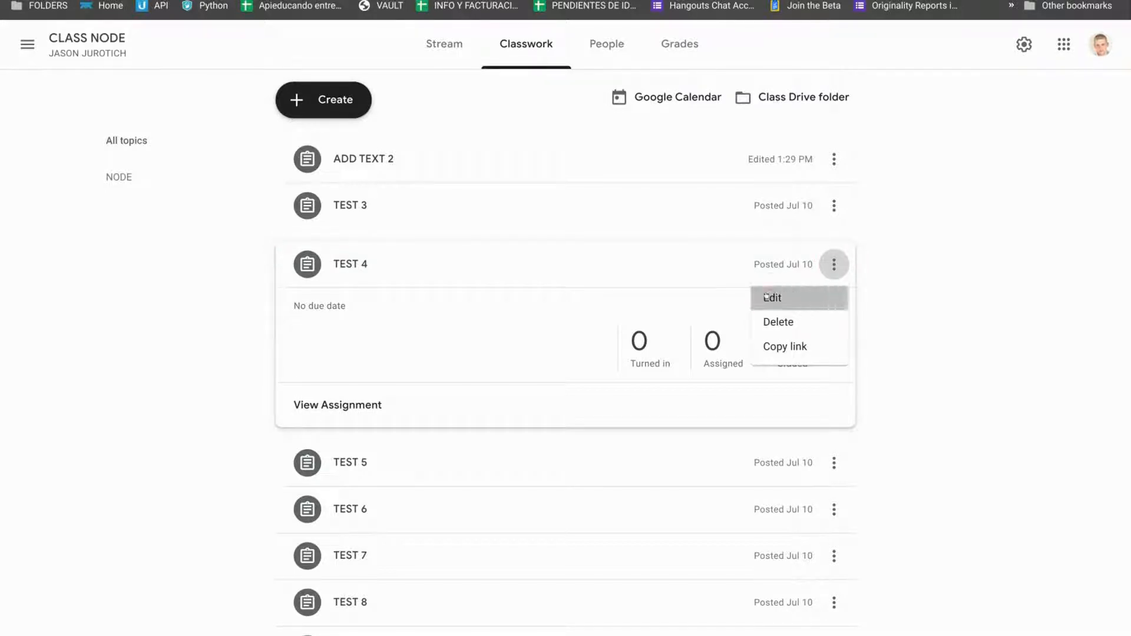
pyautogui.click(766, 296)
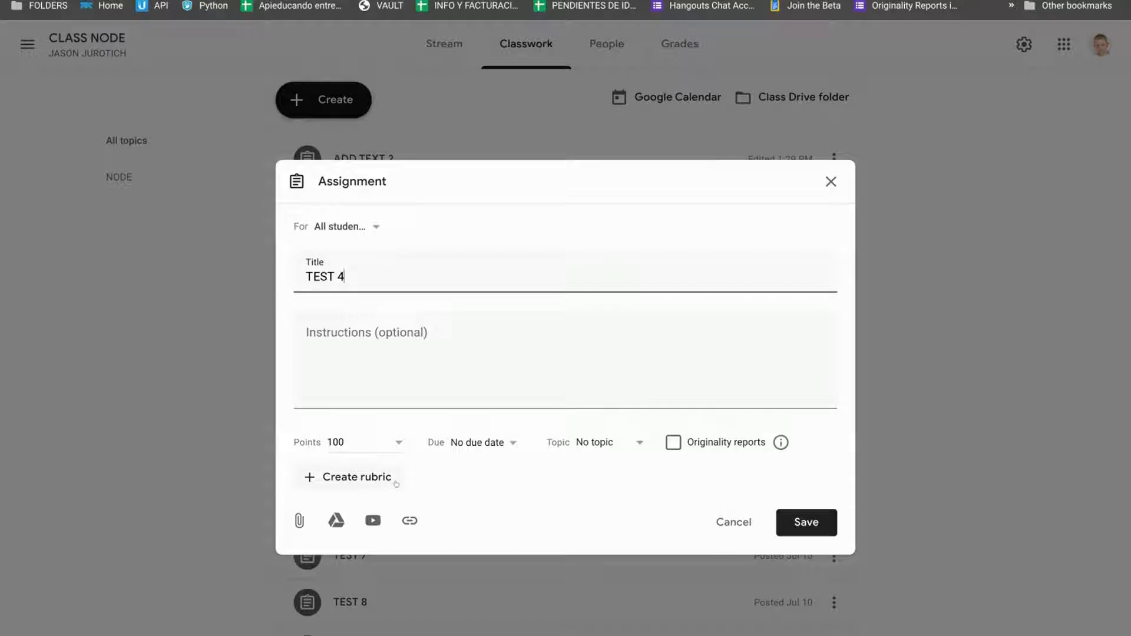
pyautogui.click(720, 521)
# Create a new assignment titled adfasdf and close it without assigning it.
pyautogui.click(352, 111)
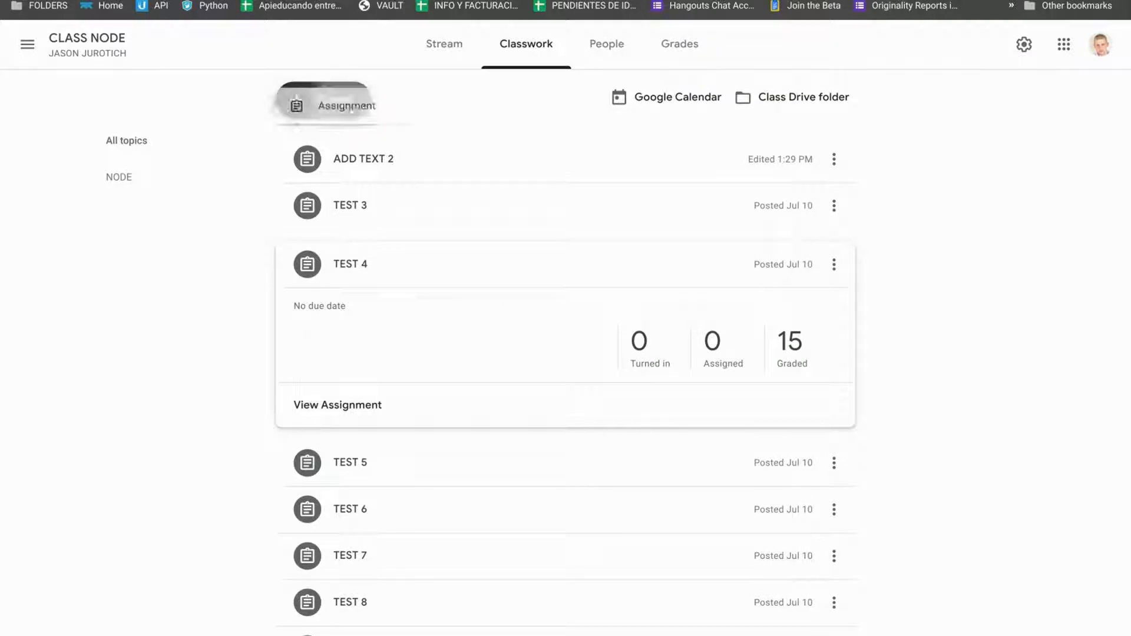
pyautogui.click(333, 143)
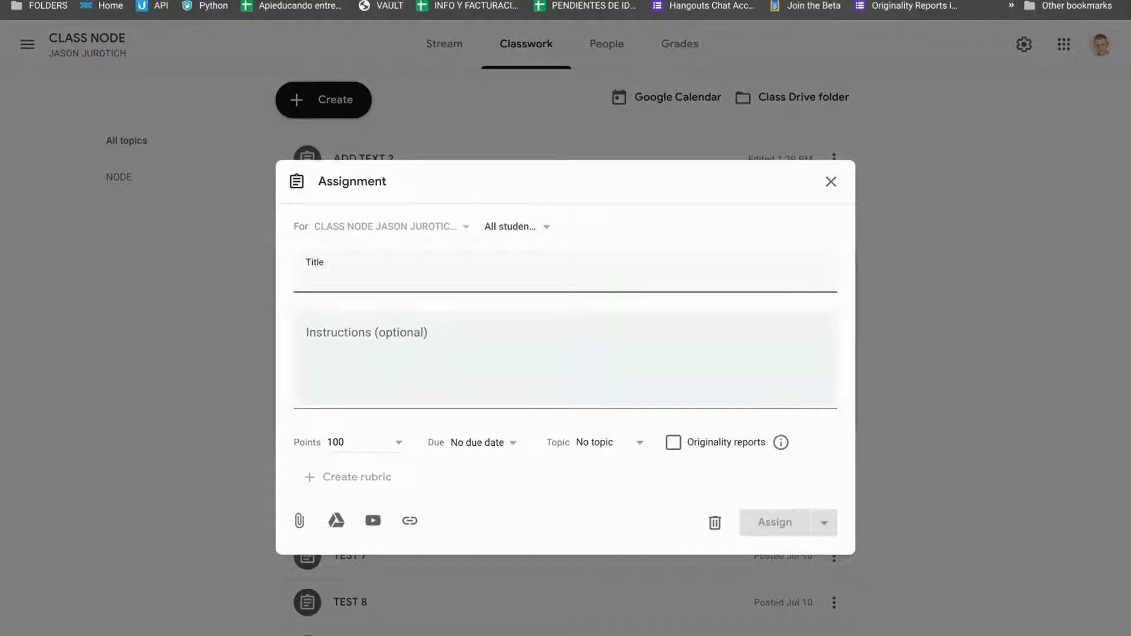
pyautogui.write('adfasdf')
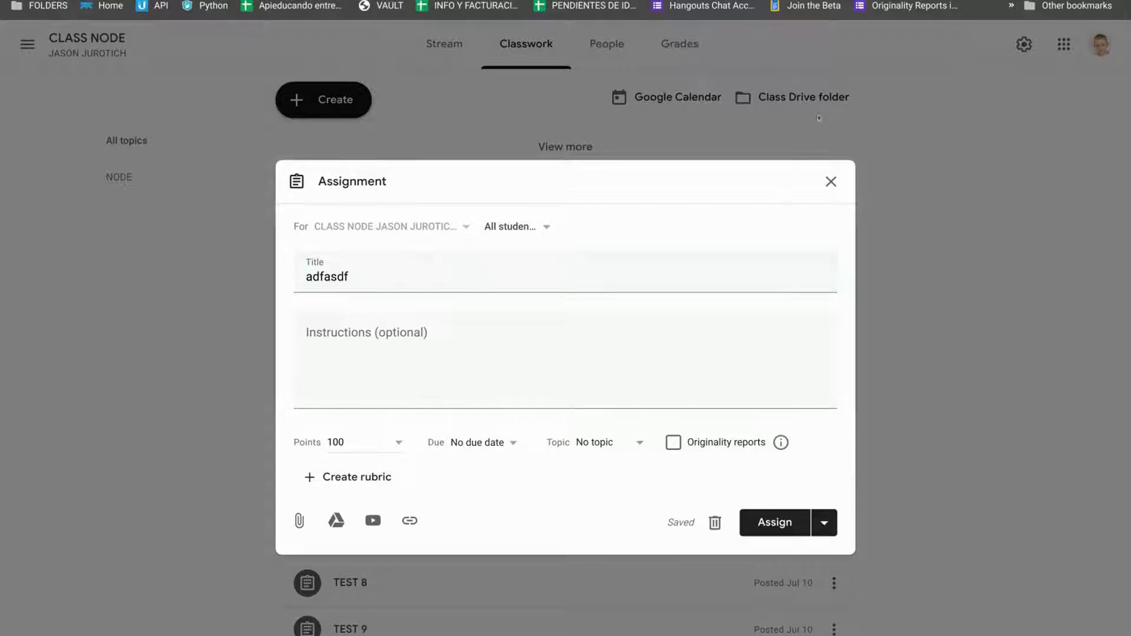
pyautogui.click(831, 181)
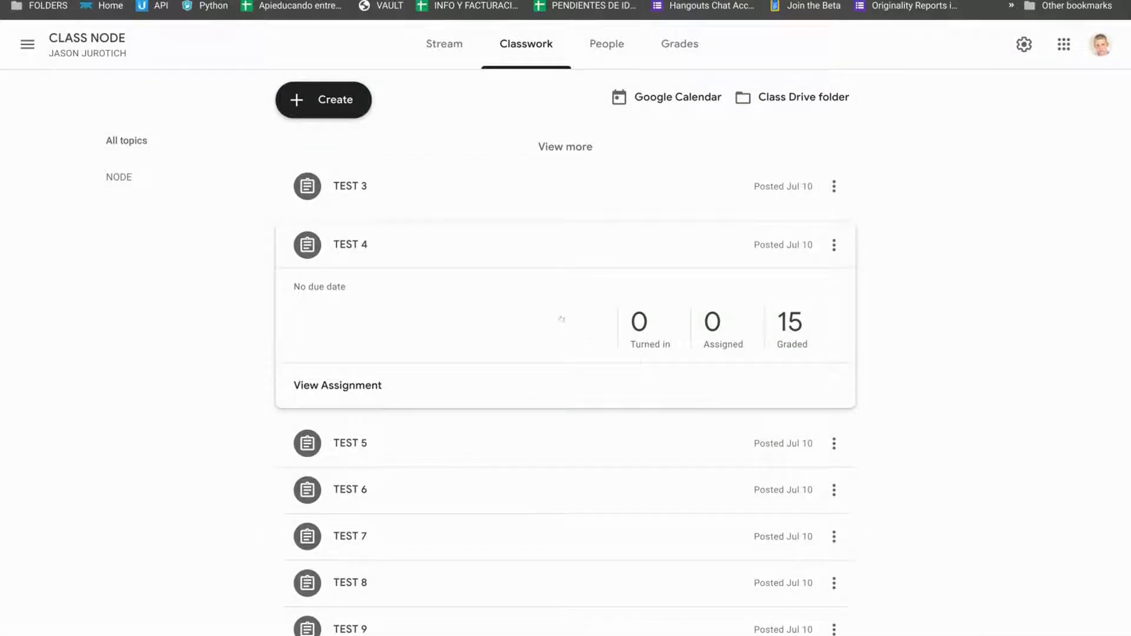
# Edit the TEST 4 assignment and create a rubric whose first criterion is titled VOLUME.
pyautogui.click(834, 245)
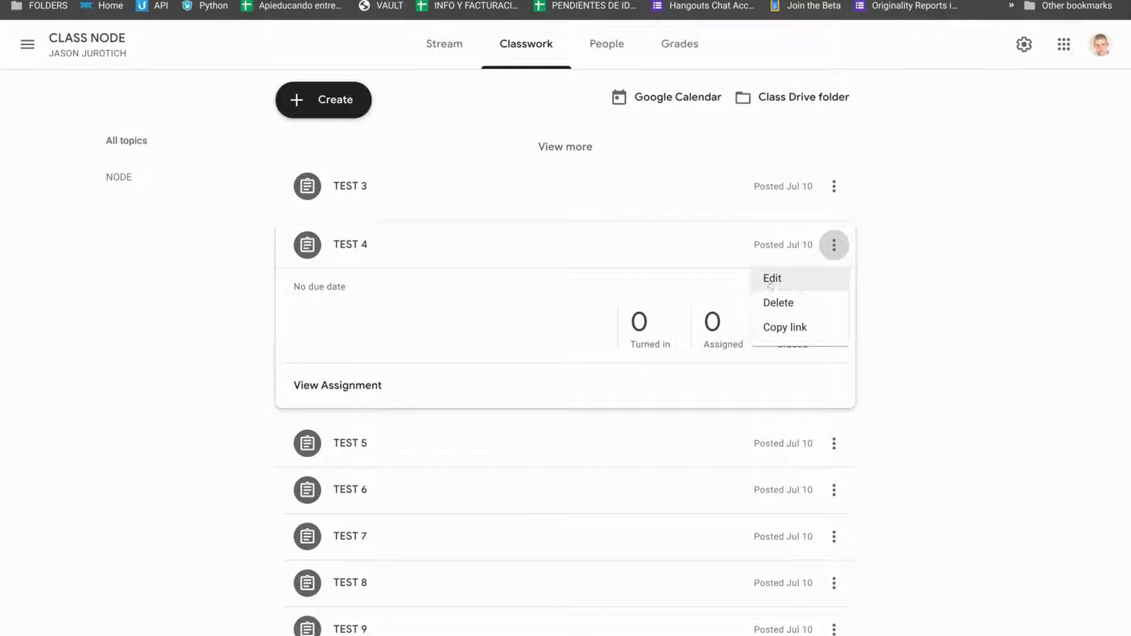
pyautogui.click(770, 287)
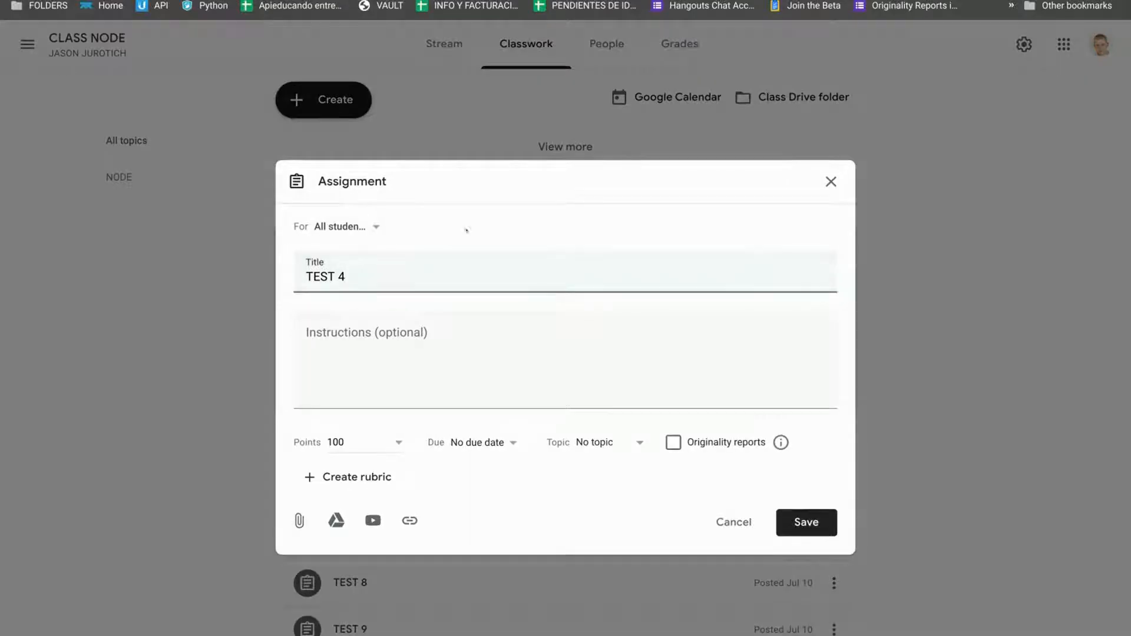
pyautogui.click(378, 479)
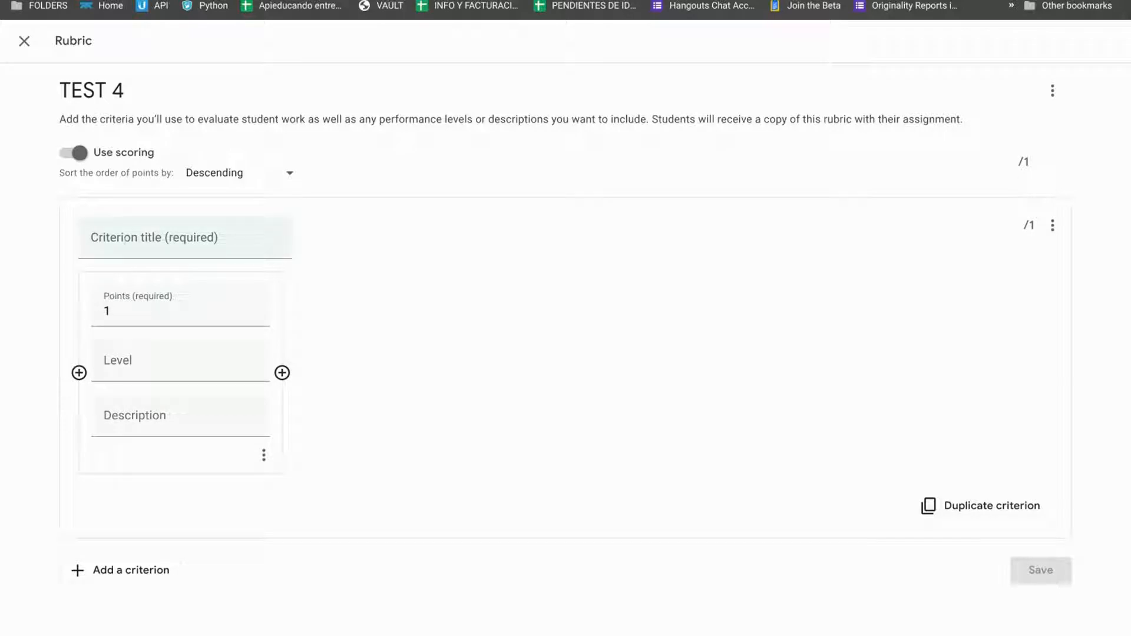
pyautogui.click(115, 242)
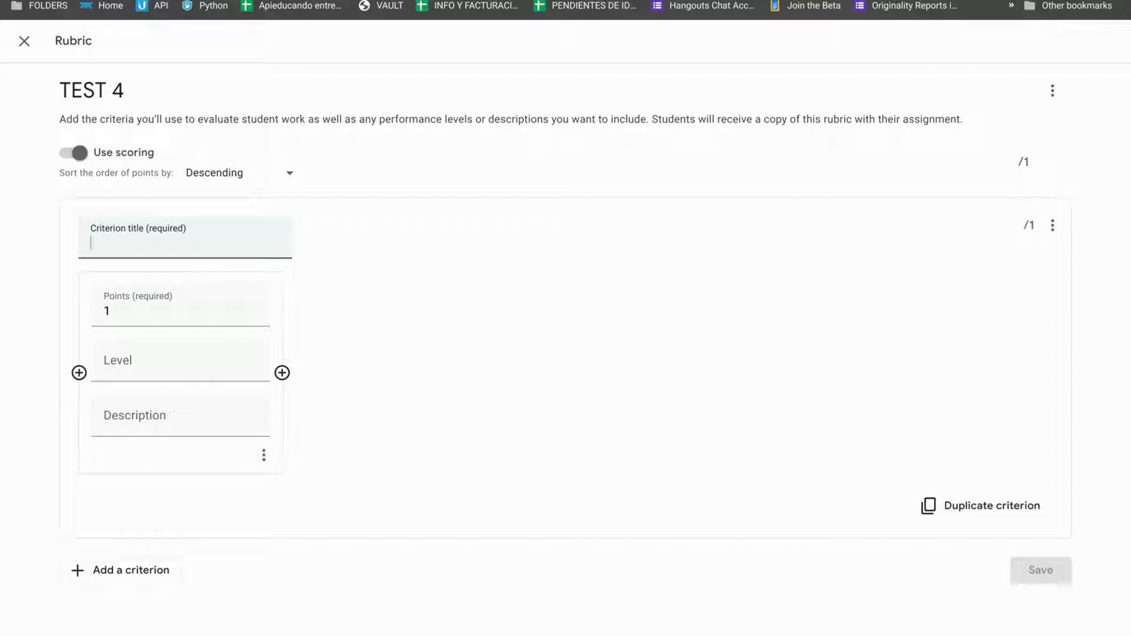
pyautogui.write('VOLUME')
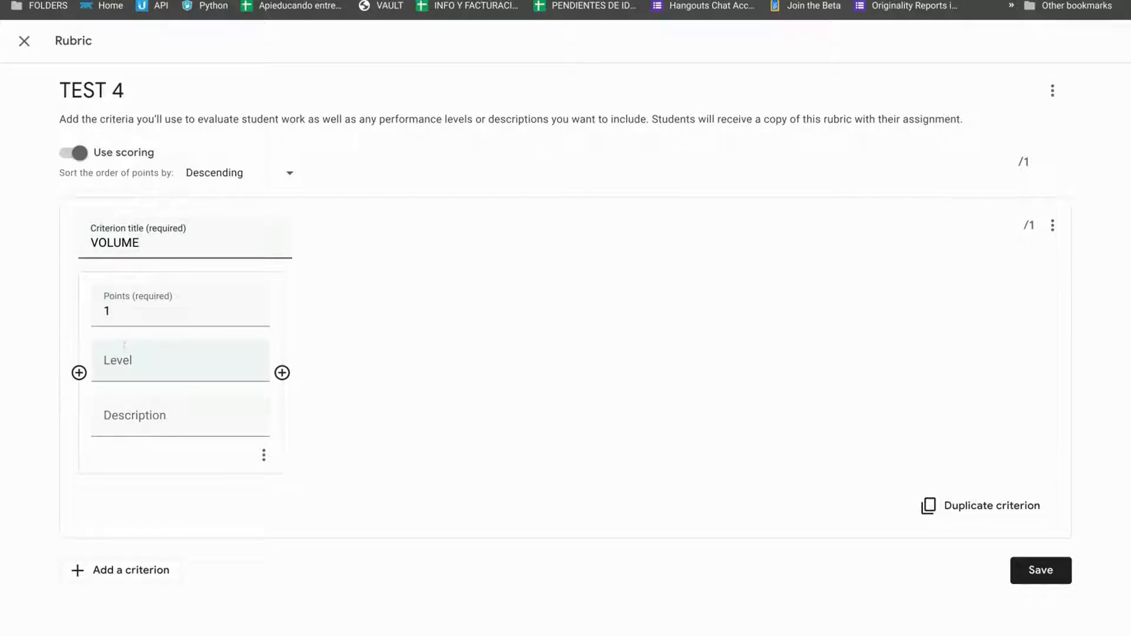
# Name the VOLUME criterion's first level 1 and describe it as "This is a description for Level 1 (Poor)".
pyautogui.click(127, 366)
pyautogui.write('1')
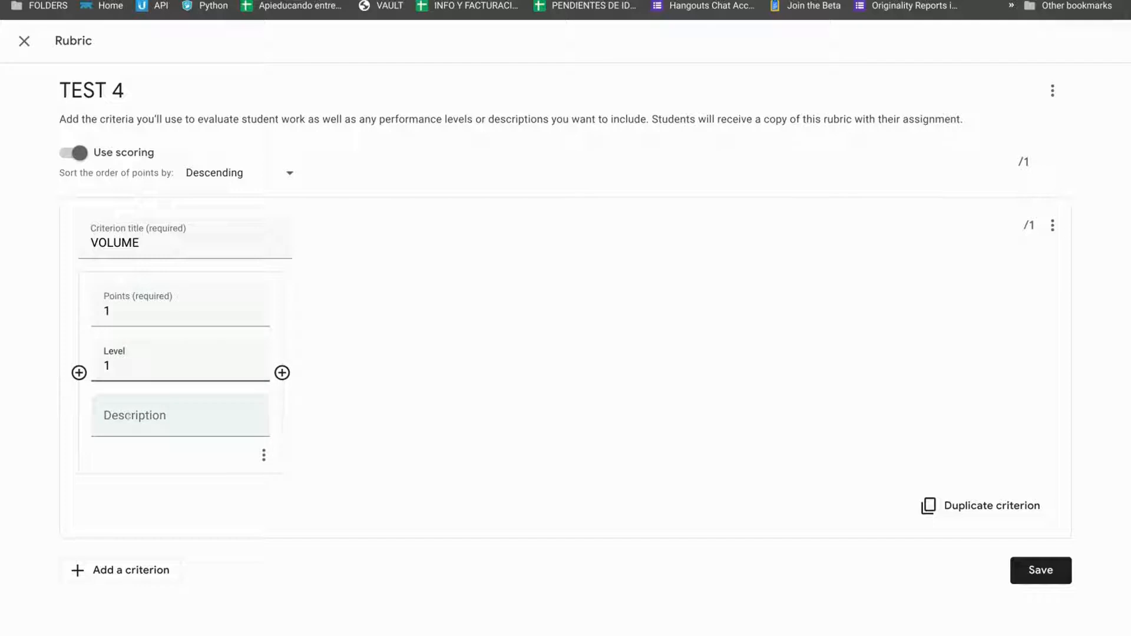
pyautogui.click(128, 428)
pyautogui.write('This is a description for Level 1 (Poor)')
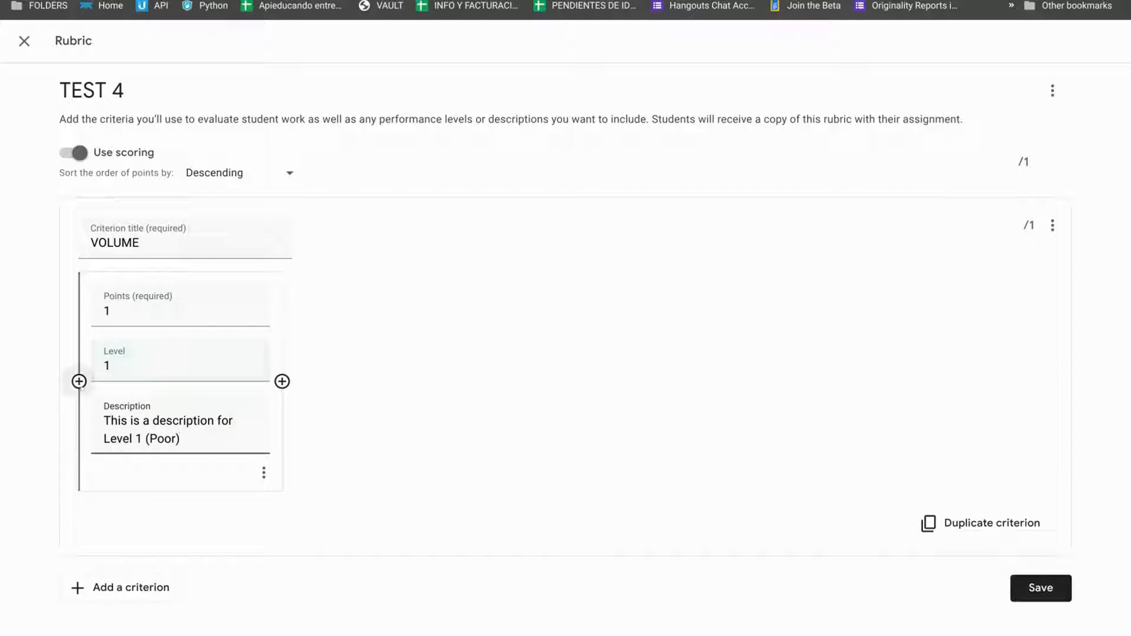
pyautogui.click(282, 381)
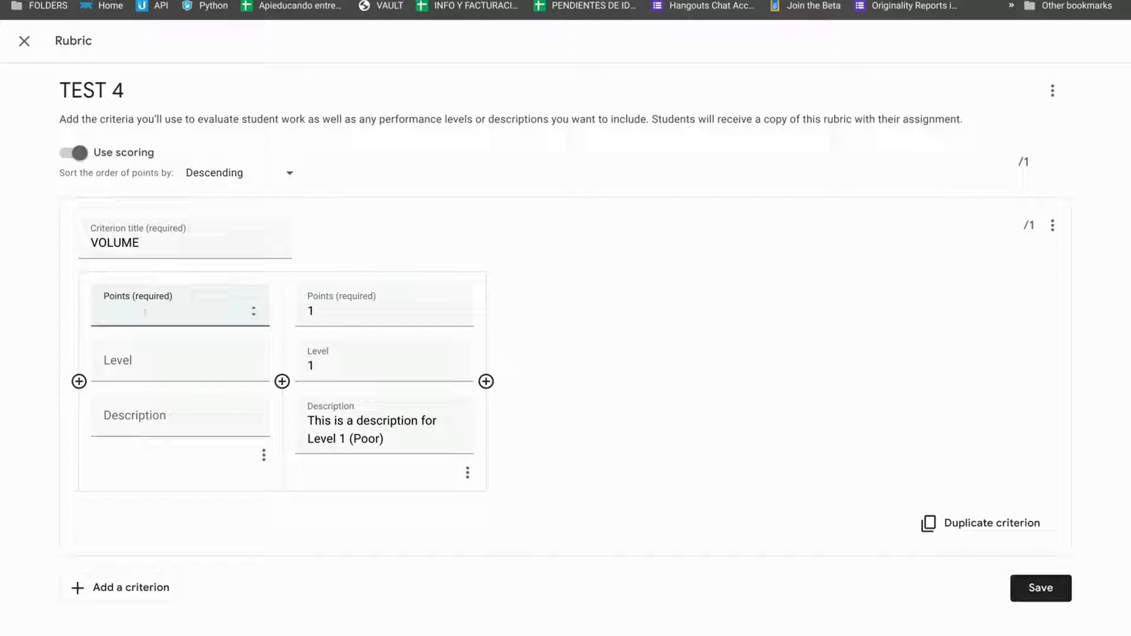
pyautogui.write('2')
pyautogui.click(145, 371)
pyautogui.write('2')
pyautogui.click(152, 399)
pyautogui.write('2')
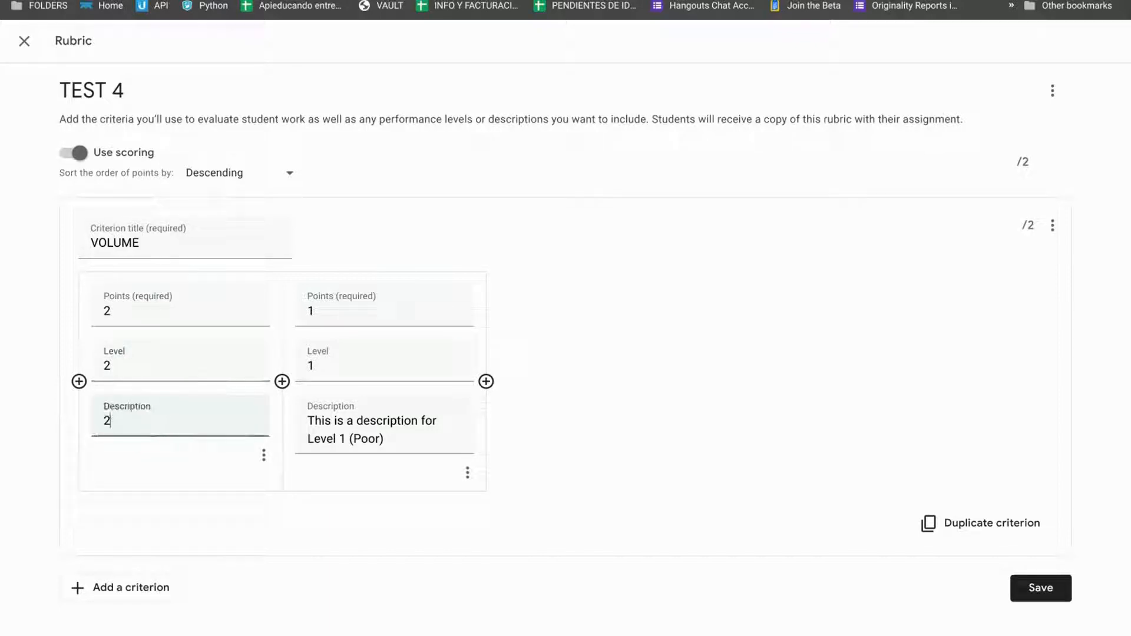
pyautogui.click(262, 455)
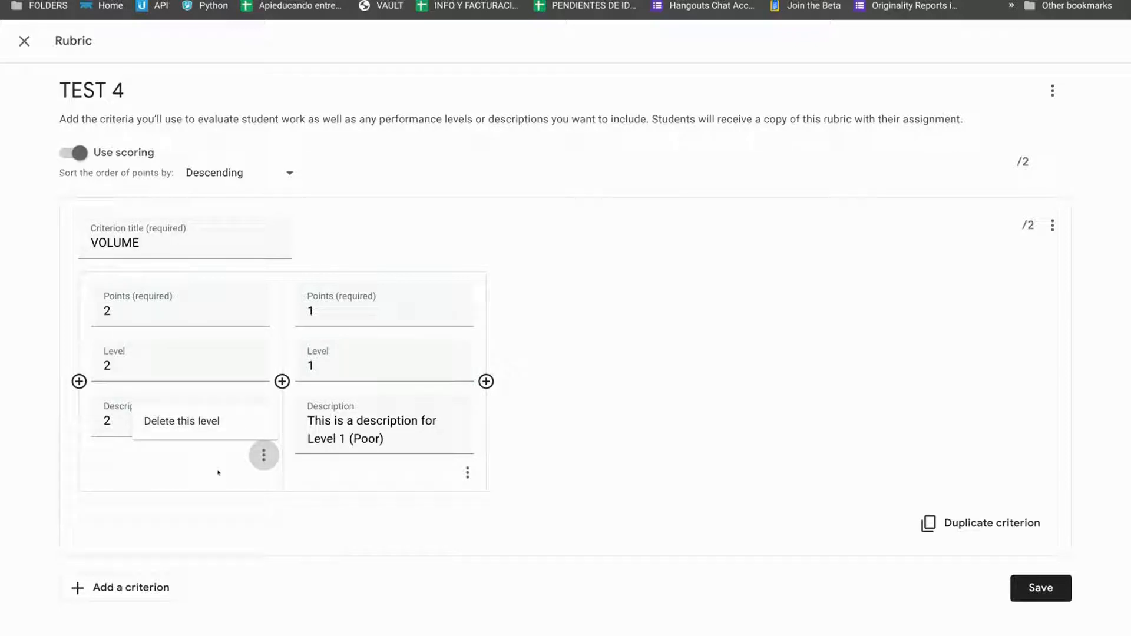
pyautogui.click(229, 432)
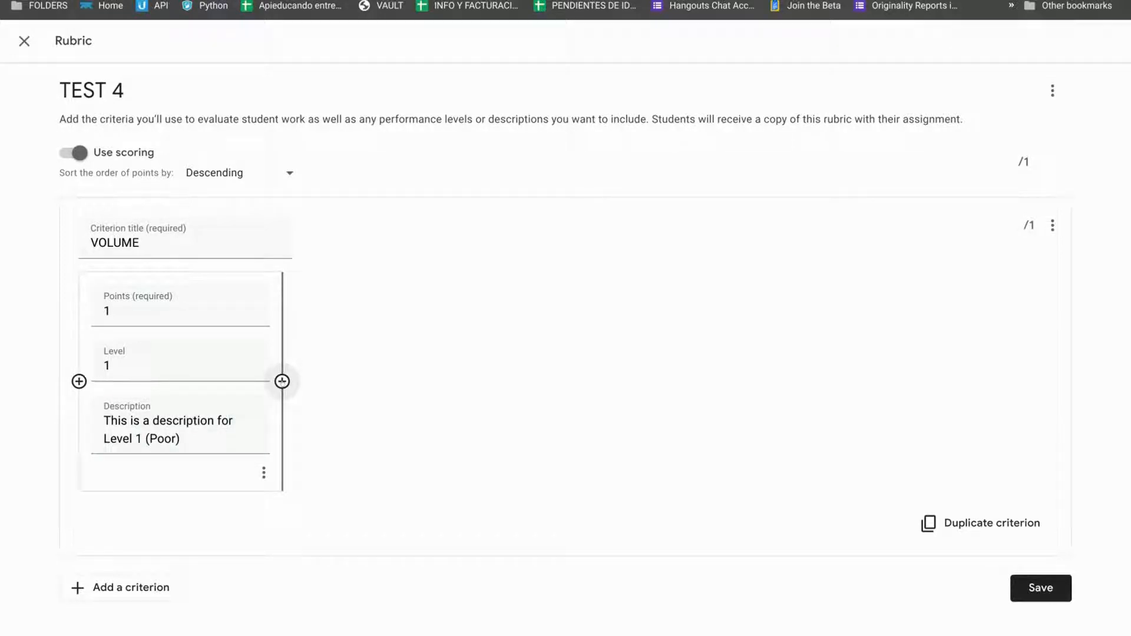
# Add a second level to the VOLUME criterion worth 2 points, with level name 2.
pyautogui.click(282, 382)
pyautogui.write('2')
pyautogui.click(335, 366)
pyautogui.write('2')
# Copy the level 1 description into the description of level 2.
pyautogui.click(175, 430)
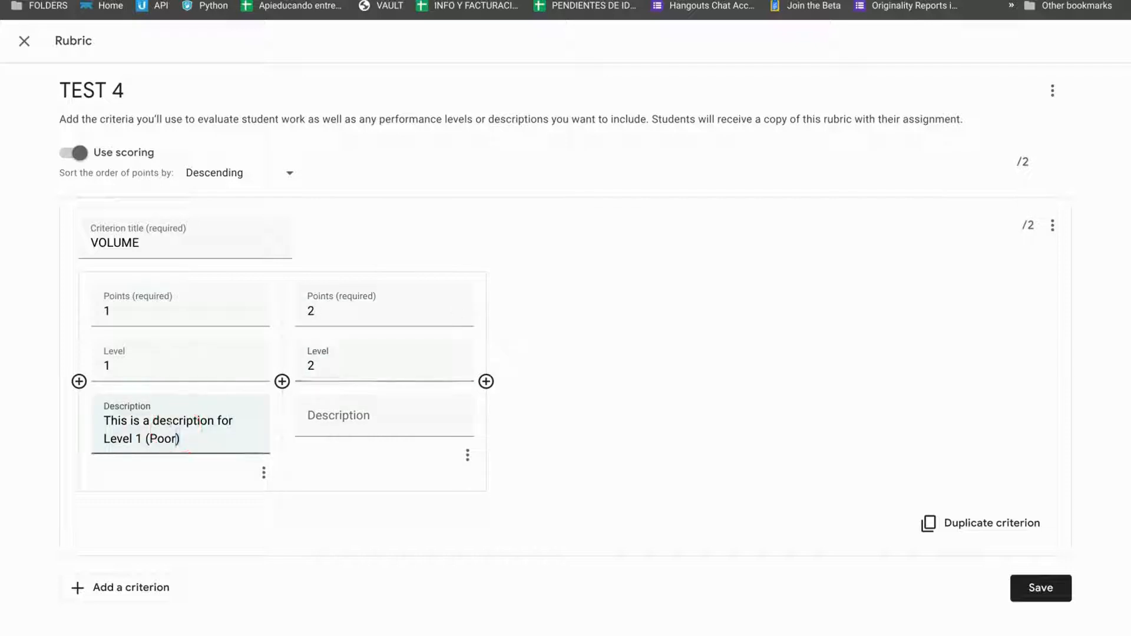
pyautogui.tripleClick(165, 428)
pyautogui.hotkey('ctrl', 'c')
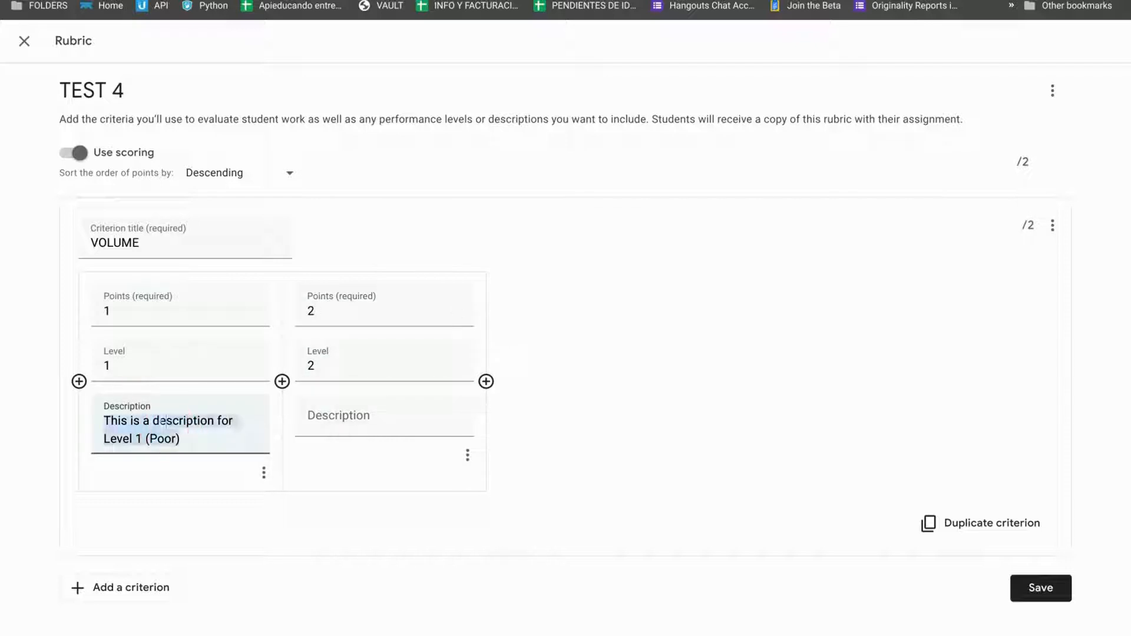
pyautogui.click(316, 422)
pyautogui.hotkey('ctrl', 'v')
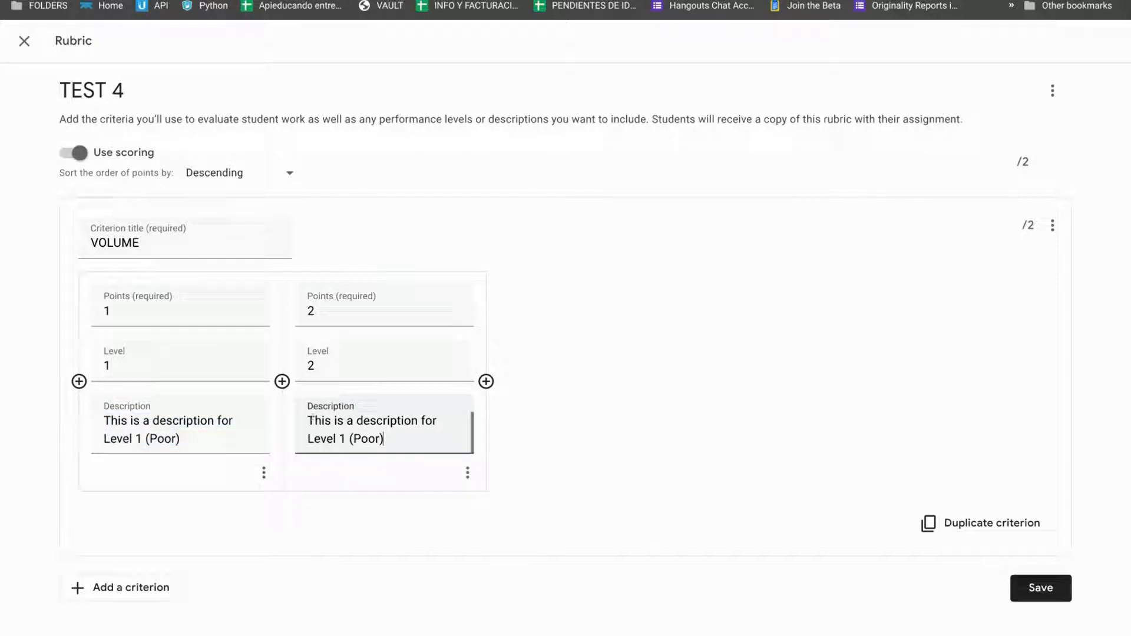
# Change the level 2 description to "This is a description for Level 2 (O.K)".
pyautogui.click(343, 436)
pyautogui.press('BackSpace')
pyautogui.write('2')
pyautogui.click(380, 445)
pyautogui.hotkey('alt', 'shift', 'Left')
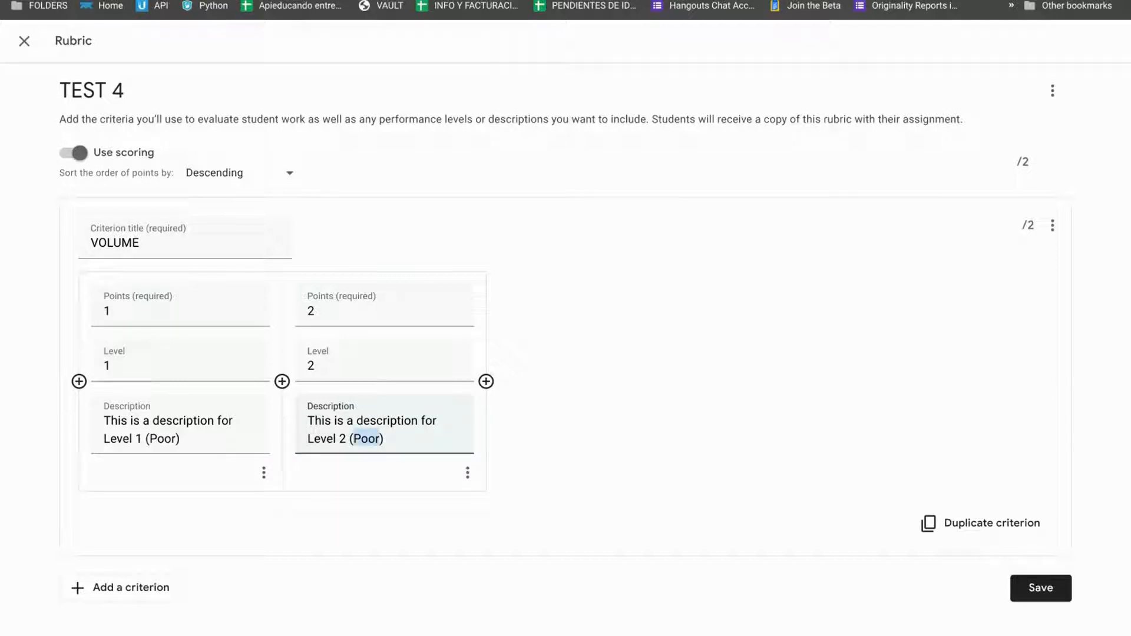
pyautogui.write('Ok')
pyautogui.press('BackSpace')
pyautogui.write('.K')
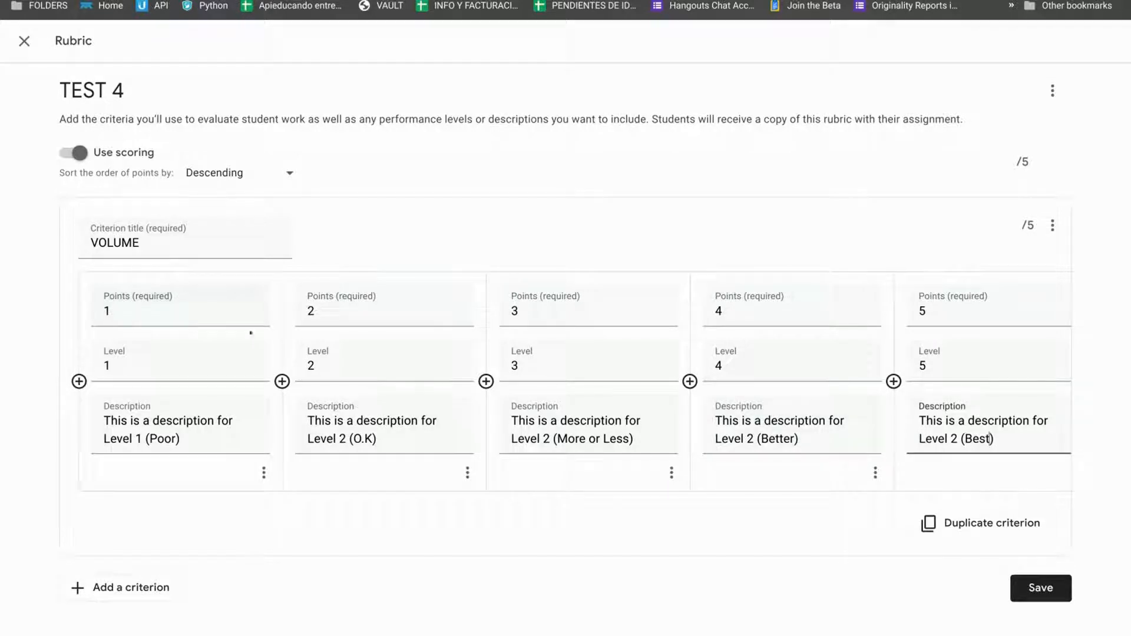
# Sort the order of the rubric's points in ascending order.
pyautogui.hscroll(1, 318, 337)
pyautogui.hscroll(-1, 135, 371)
pyautogui.click(248, 176)
pyautogui.click(223, 173)
pyautogui.click(218, 136)
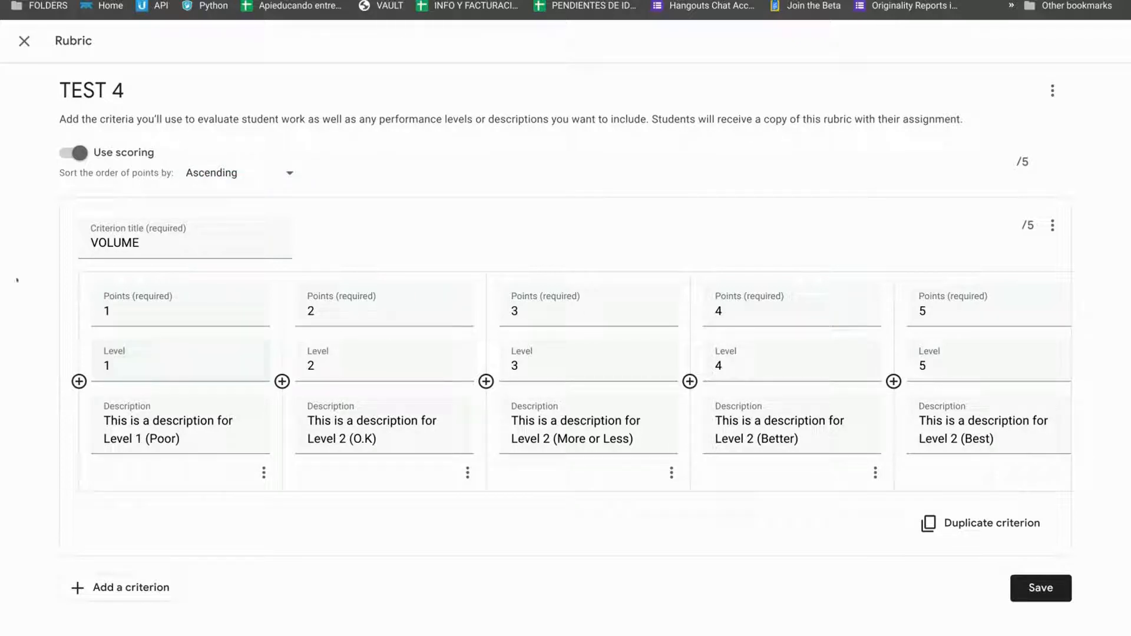
# Try the descending order for the rubric's points and return the sorting to ascending.
pyautogui.click(223, 178)
pyautogui.click(221, 206)
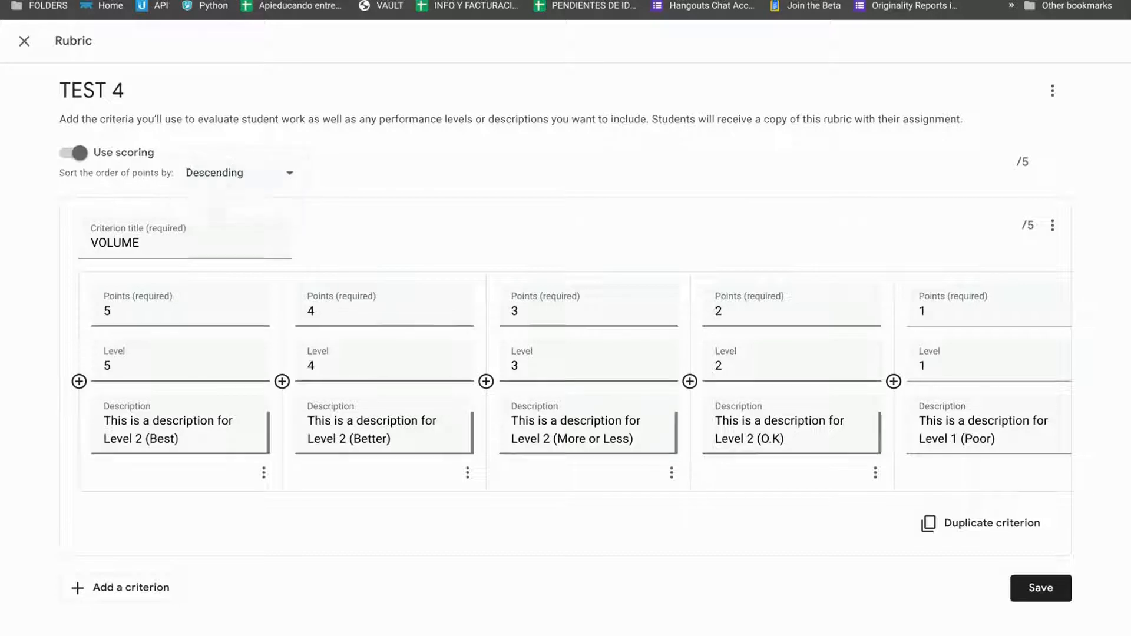
pyautogui.click(220, 177)
pyautogui.click(222, 156)
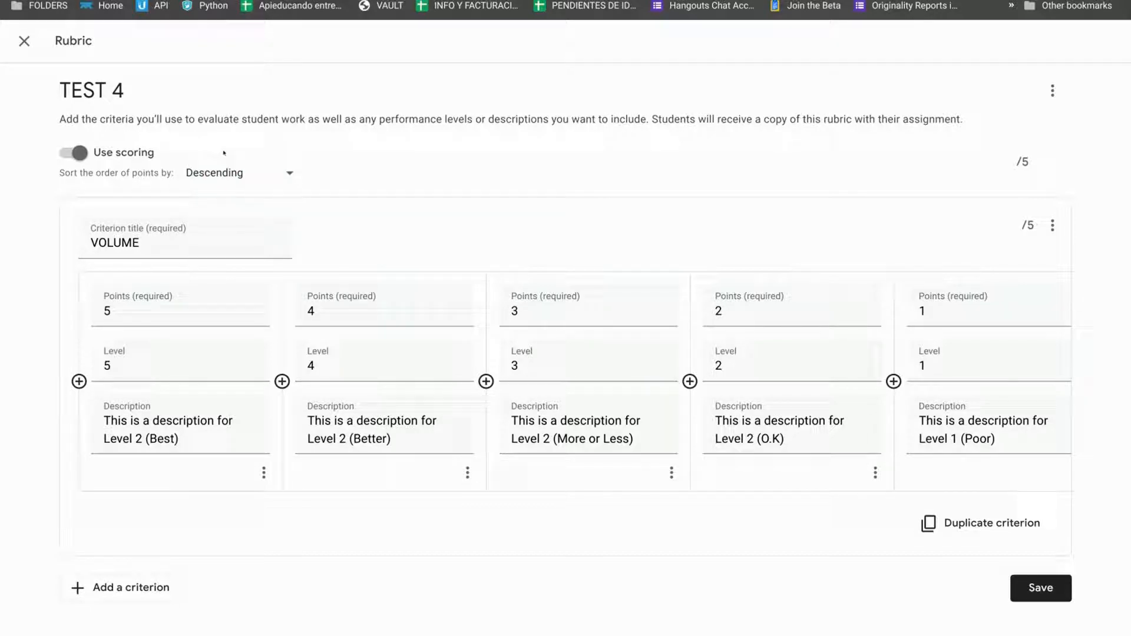
pyautogui.click(227, 179)
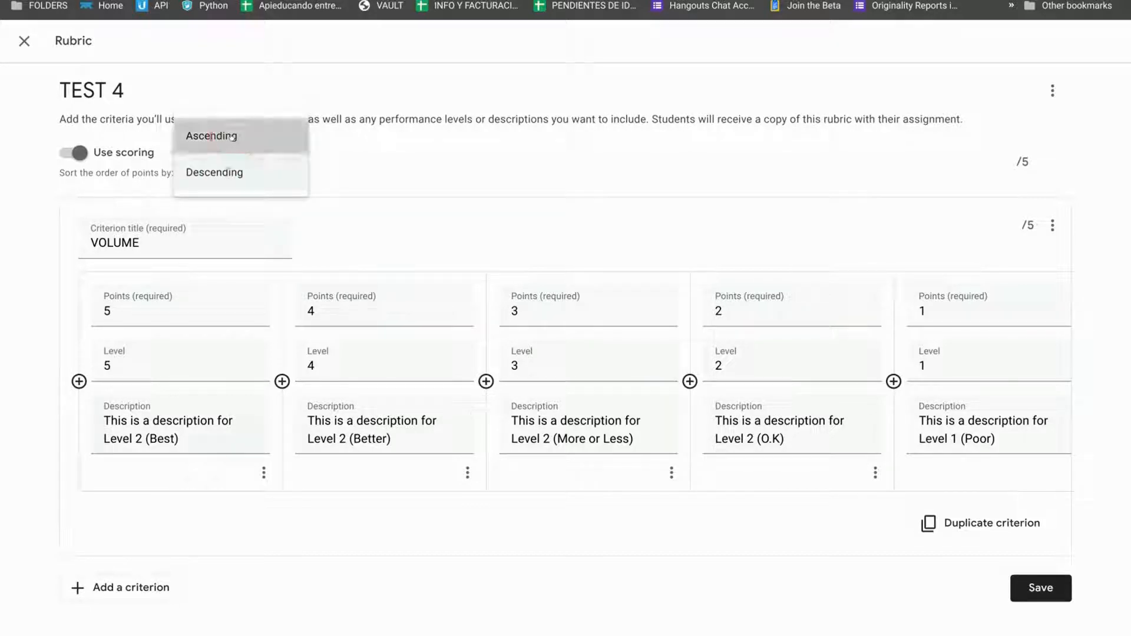
pyautogui.click(213, 137)
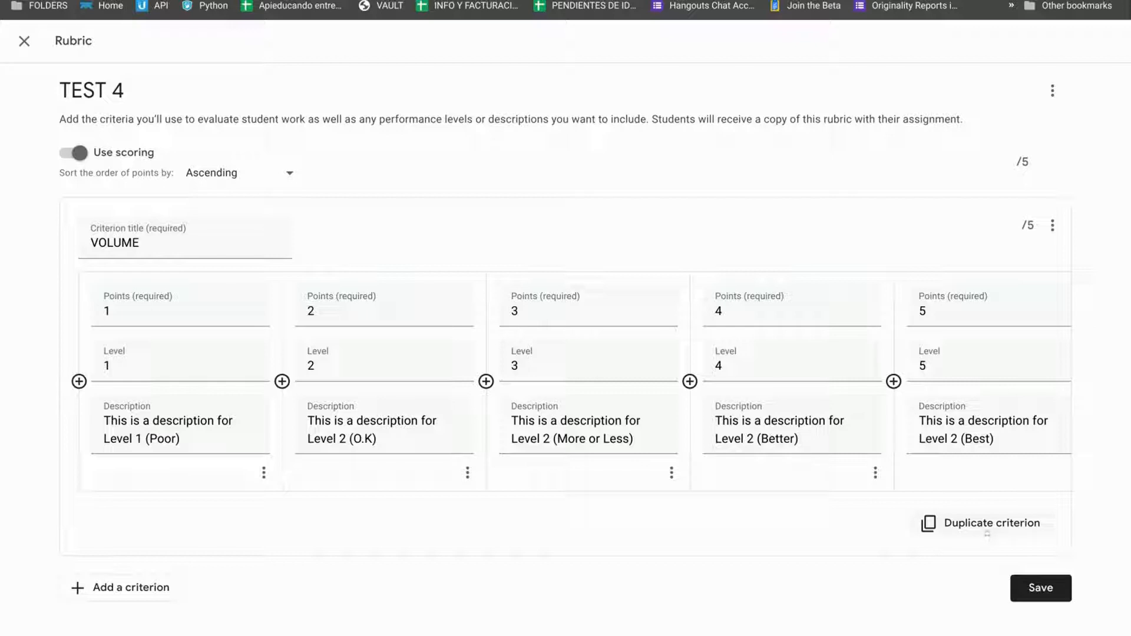
# Duplicate the VOLUME criterion and retitle the copy STYLE.
pyautogui.click(988, 530)
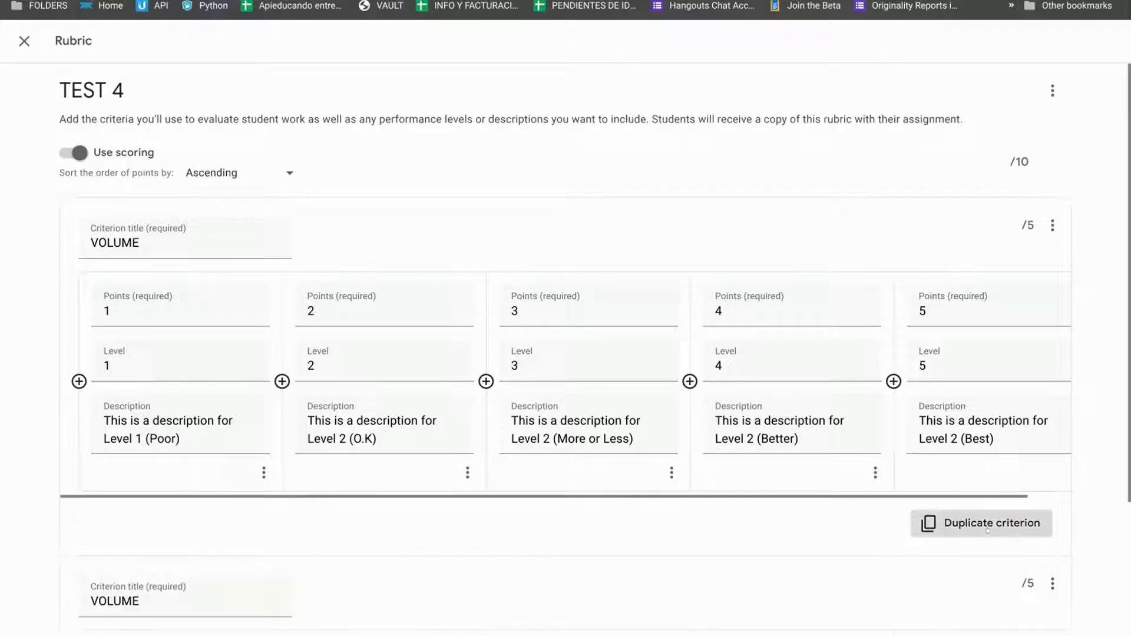
pyautogui.scroll(-4, 603, 486)
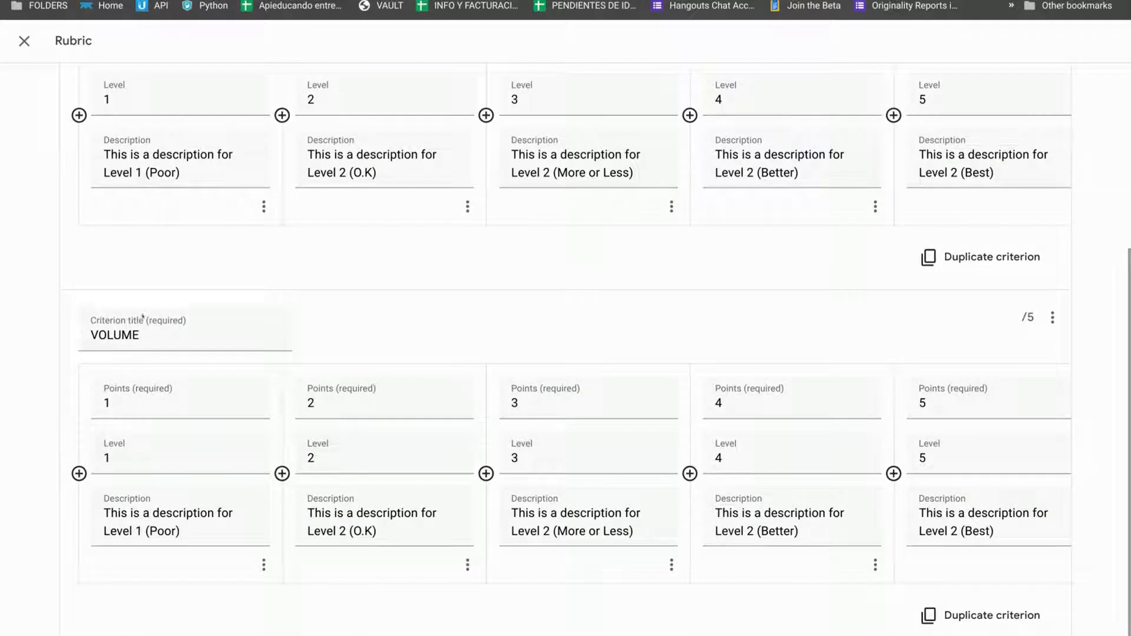
pyautogui.doubleClick(114, 334)
pyautogui.write('st')
pyautogui.press('BackSpace')
pyautogui.press('BackSpace')
pyautogui.write('STYLE')
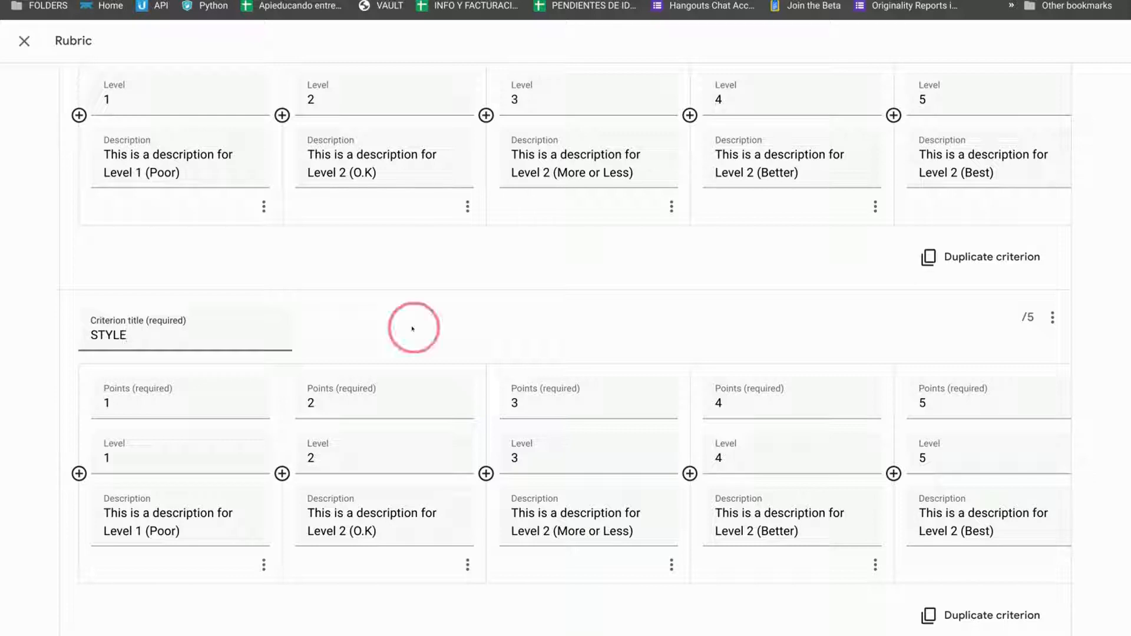
# Add a criterion description to VOLUME reading "This is for....".
pyautogui.scroll(5, 517, 371)
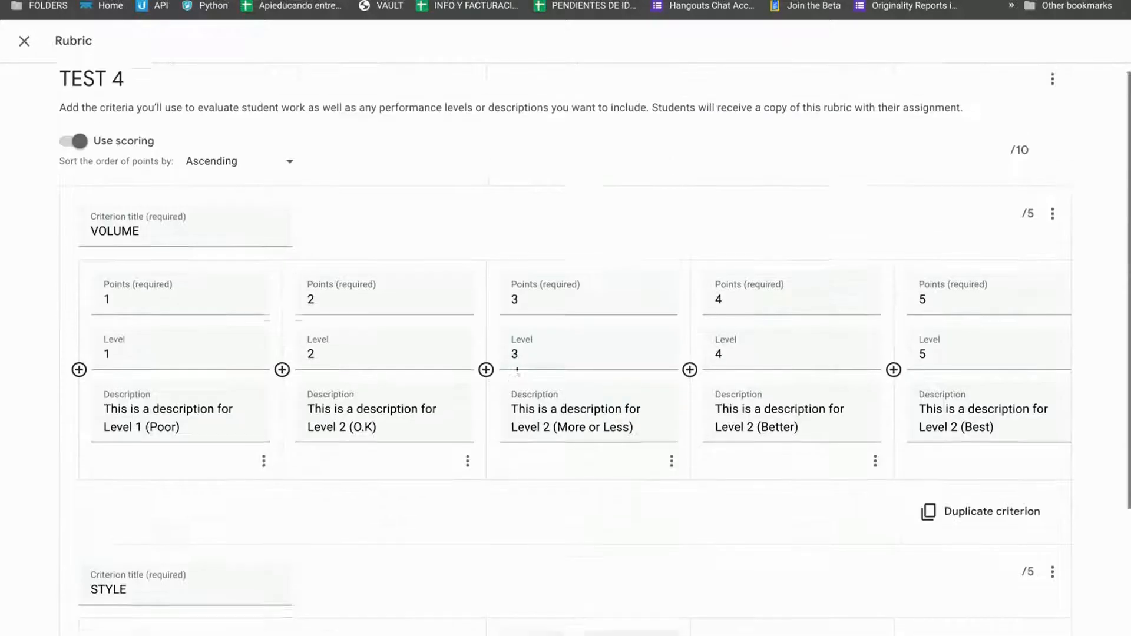
pyautogui.scroll(-4, 516, 371)
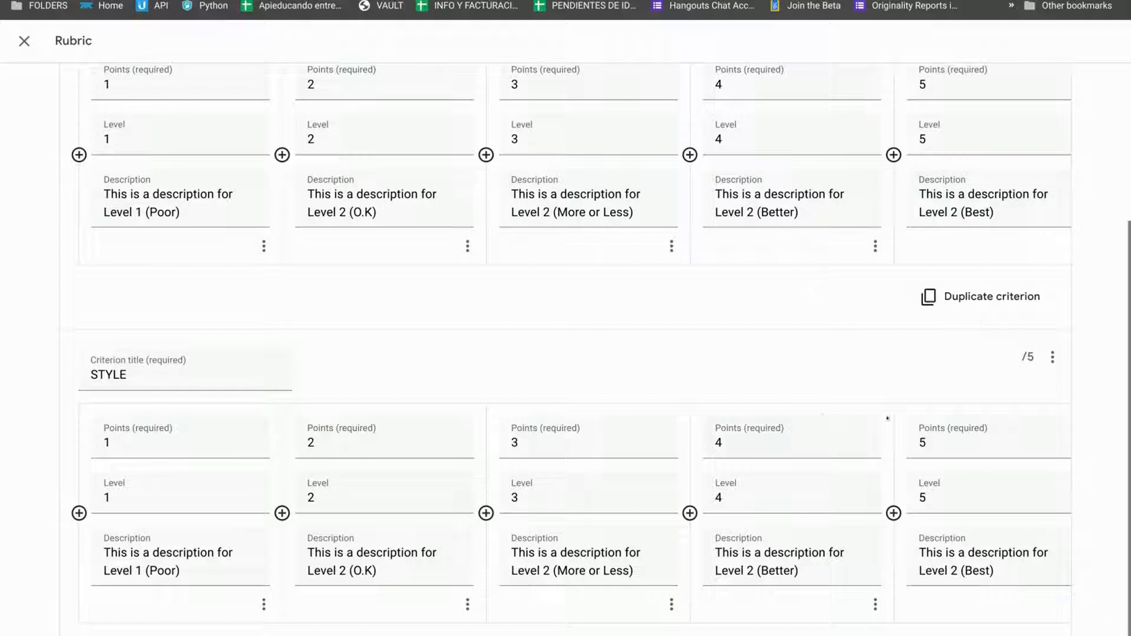
pyautogui.scroll(-1, 865, 442)
pyautogui.scroll(4, 1017, 361)
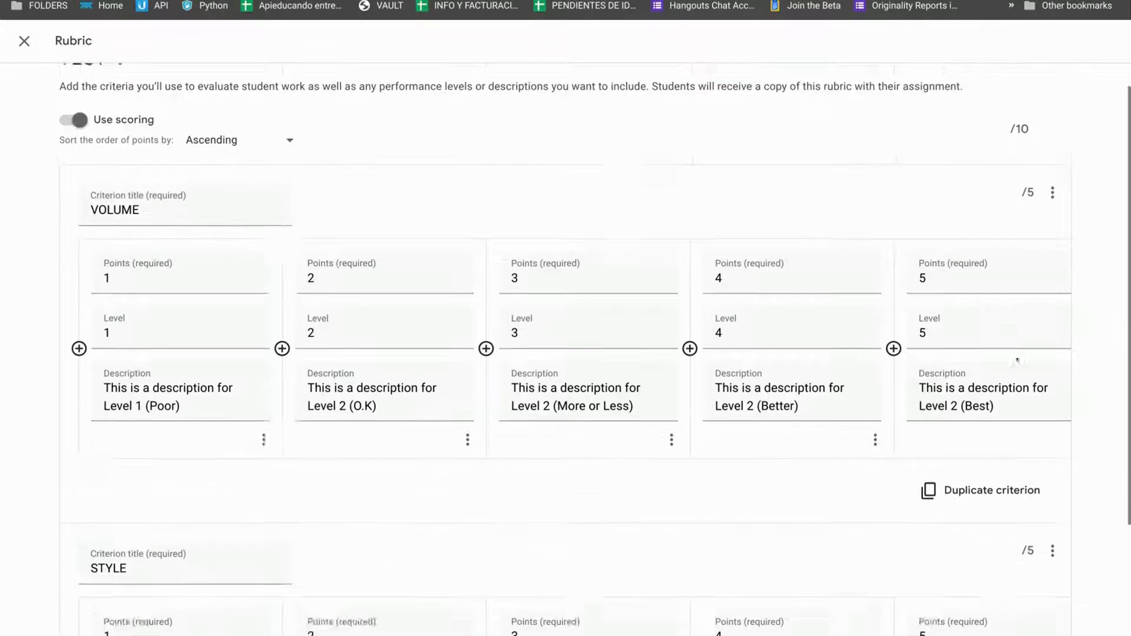
pyautogui.click(1042, 225)
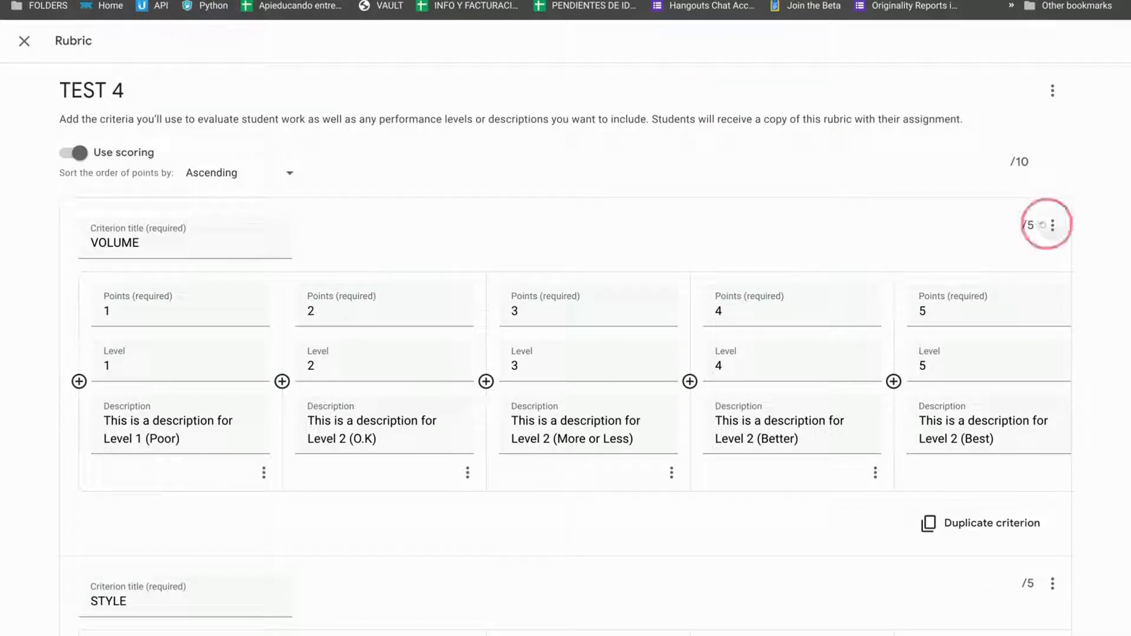
pyautogui.click(934, 260)
pyautogui.click(195, 296)
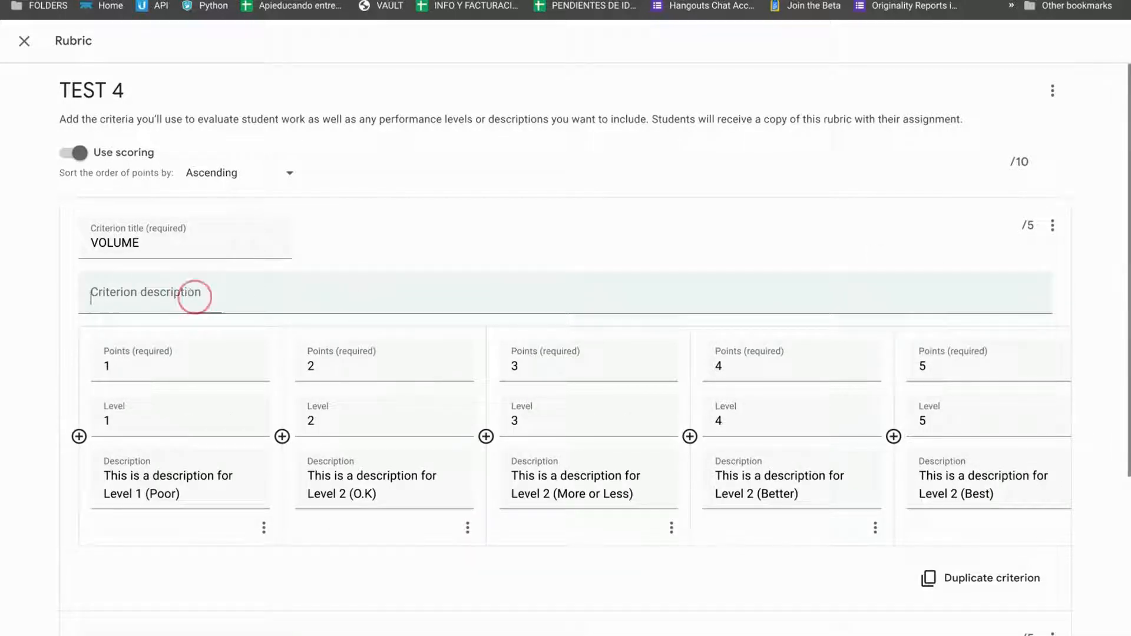
pyautogui.write('This is for....')
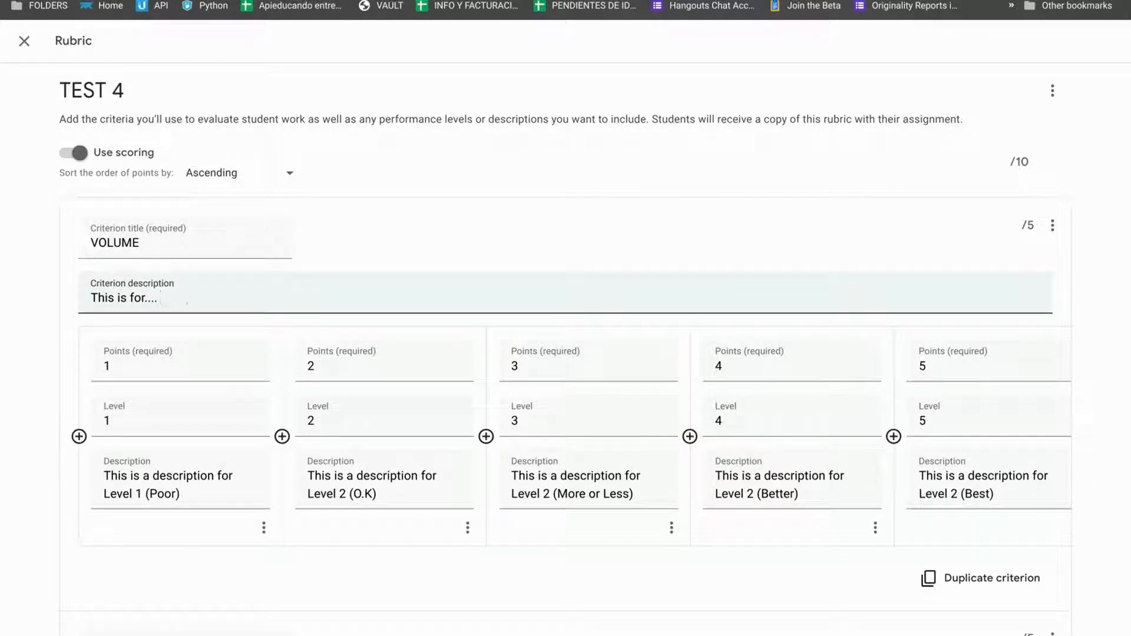
# Add a criterion description to STYLE and copy the VOLUME description "This is for...." into it.
pyautogui.scroll(-3, 556, 326)
pyautogui.scroll(2, 557, 326)
pyautogui.scroll(-4, 556, 326)
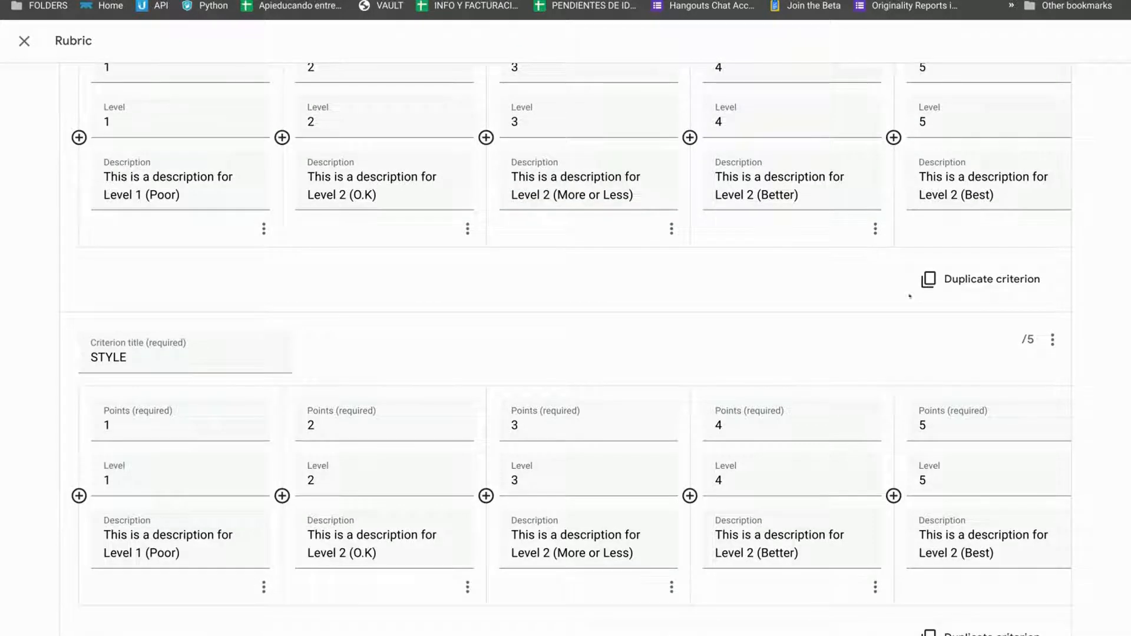
pyautogui.scroll(-1, 980, 337)
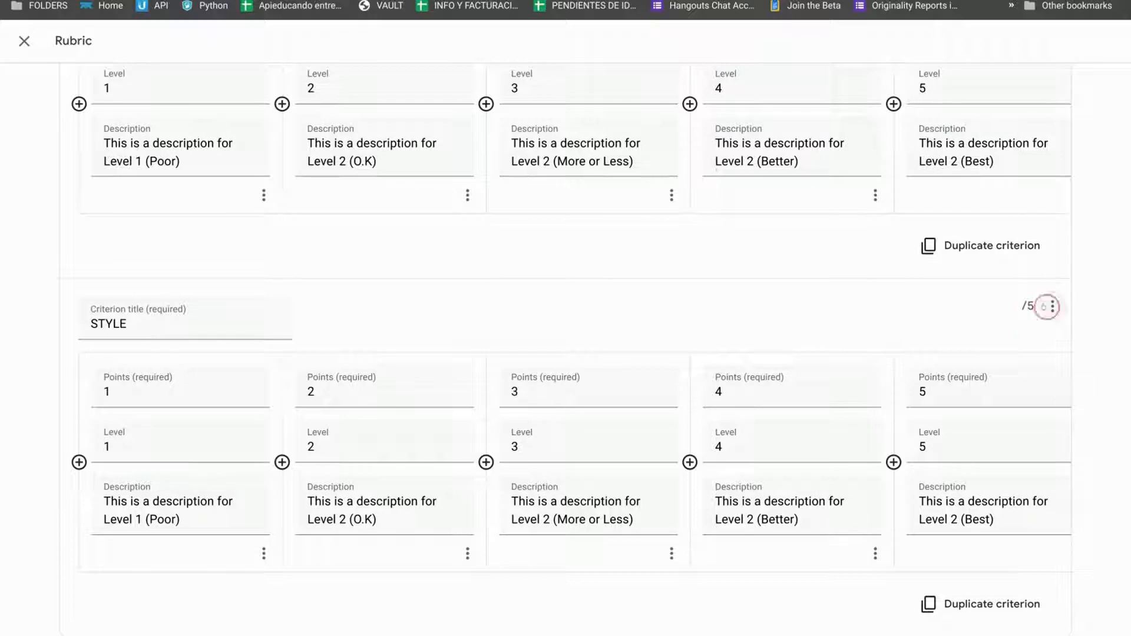
pyautogui.click(1052, 305)
pyautogui.click(945, 341)
pyautogui.scroll(5, 159, 315)
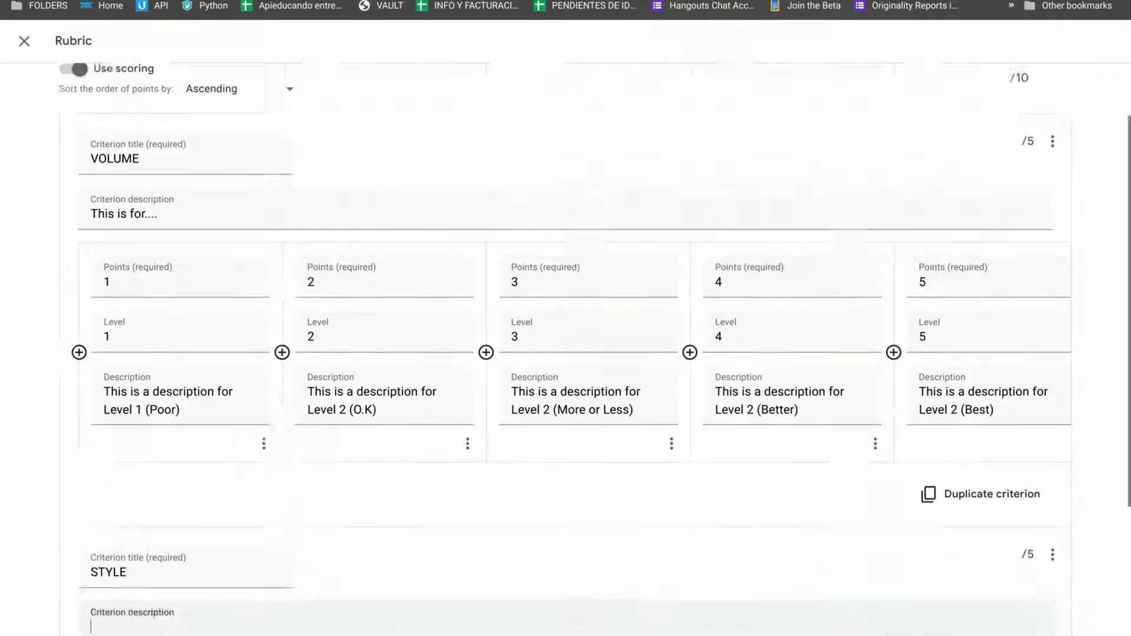
pyautogui.click(152, 298)
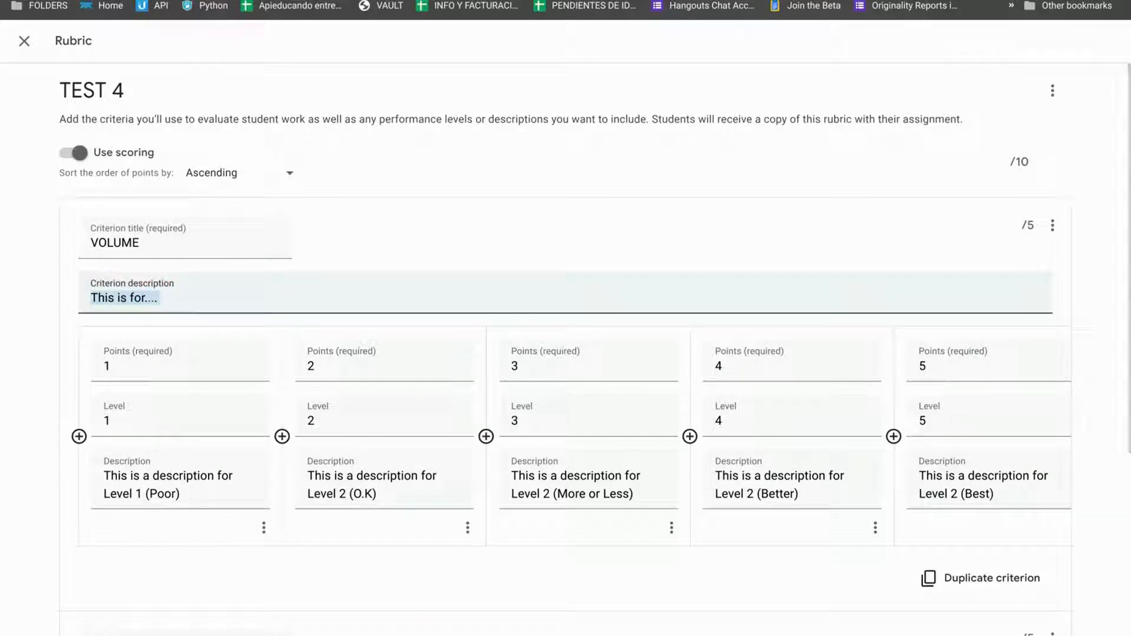
pyautogui.scroll(-5, 152, 298)
pyautogui.click(653, 392)
pyautogui.write('This is for....')
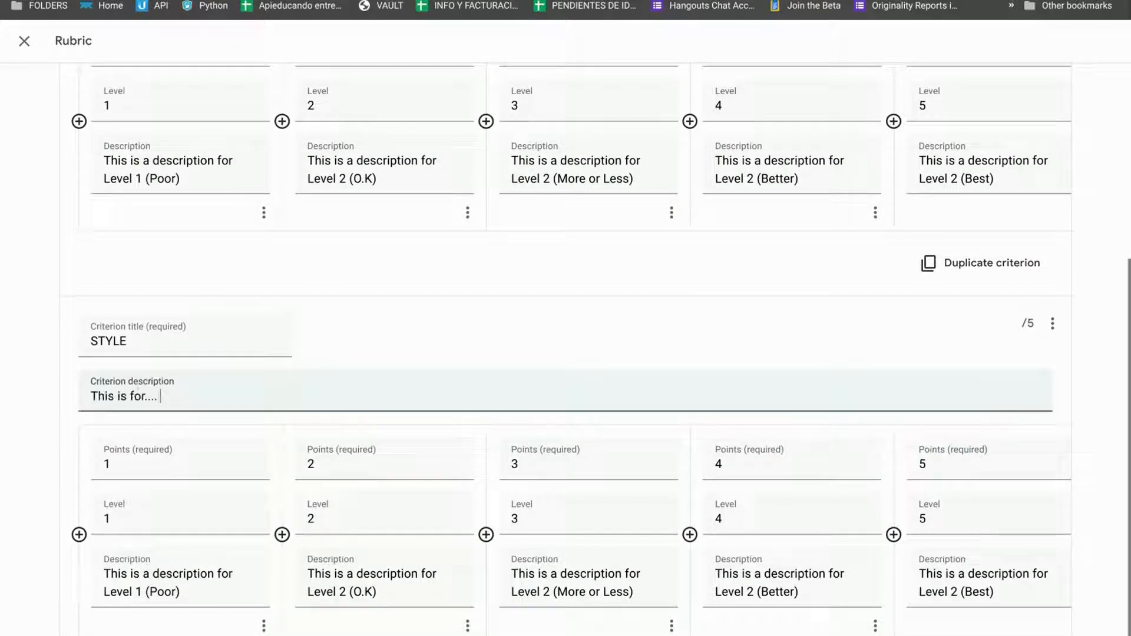
pyautogui.scroll(-1, 891, 373)
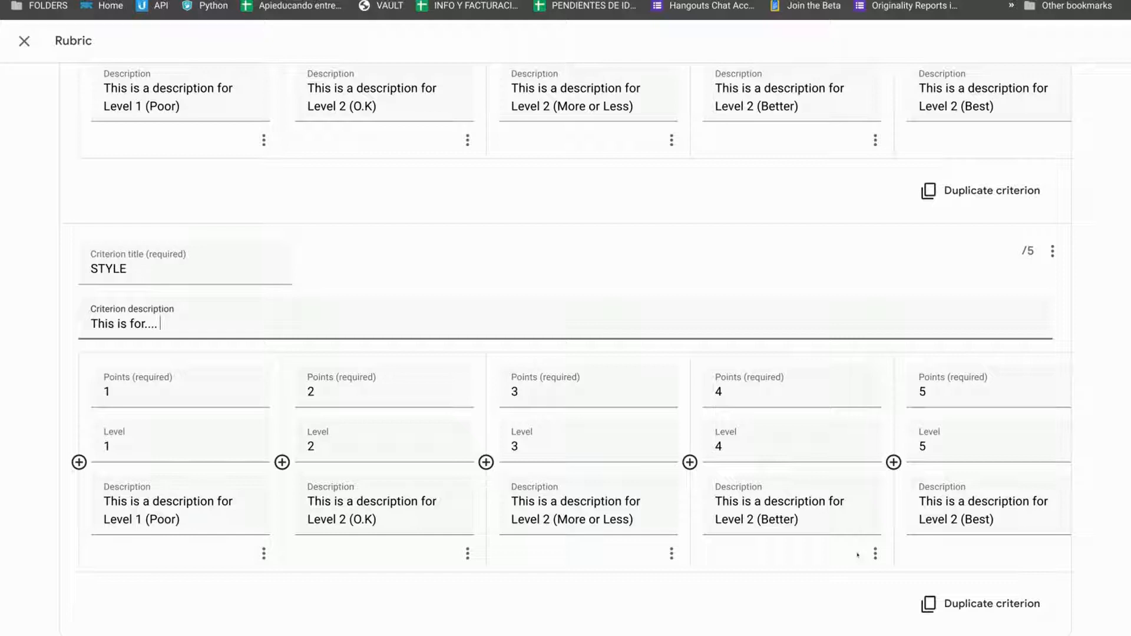
# Check which options are available for the TEST 4 rubric as a whole.
pyautogui.scroll(5, 433, 203)
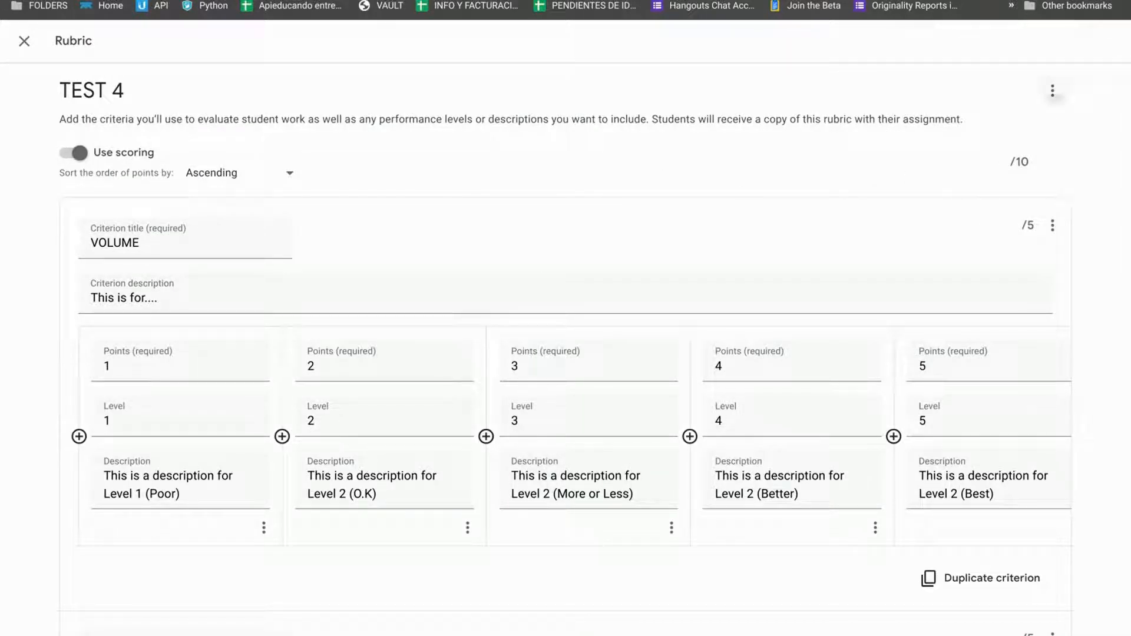
pyautogui.click(1052, 90)
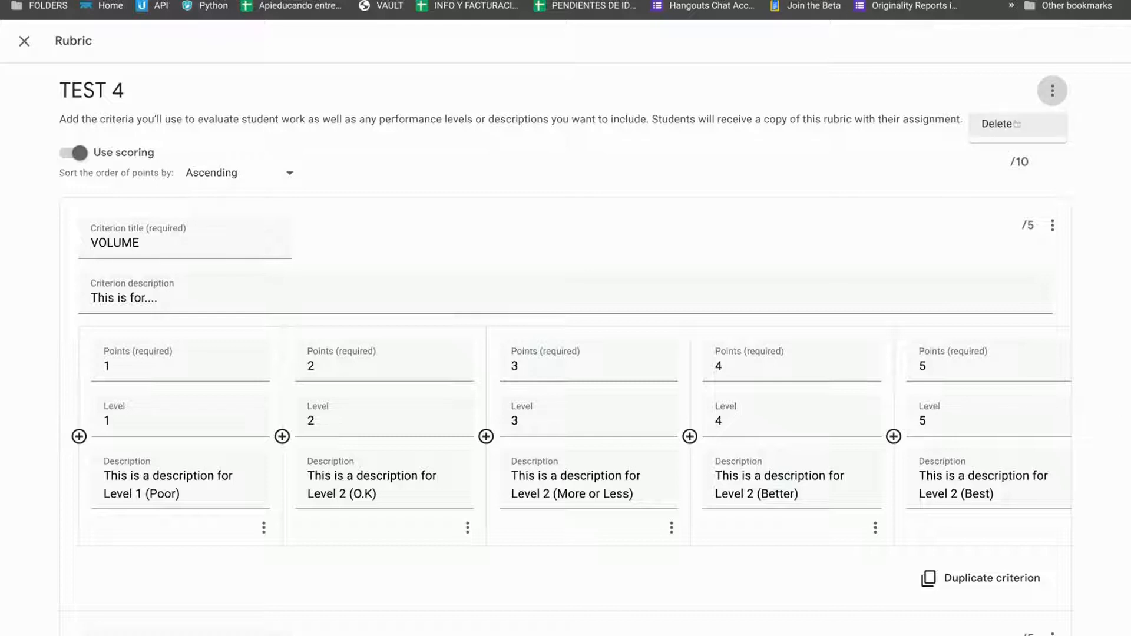
pyautogui.click(872, 91)
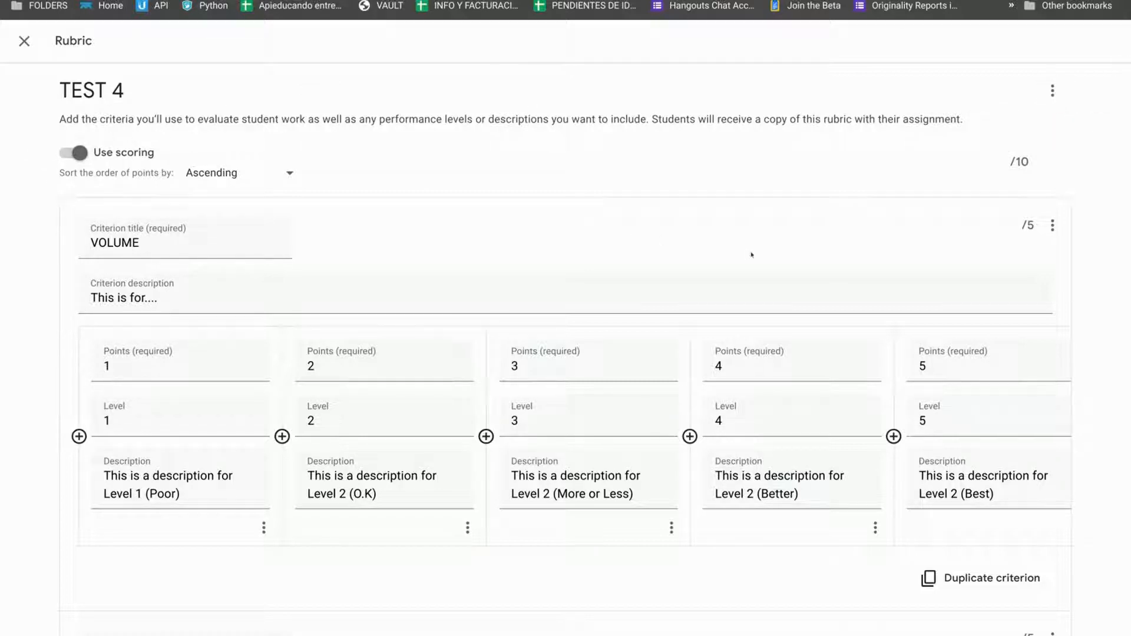
# Save the finished rubric and the TEST 4 assignment it is attached to.
pyautogui.scroll(-6, 752, 255)
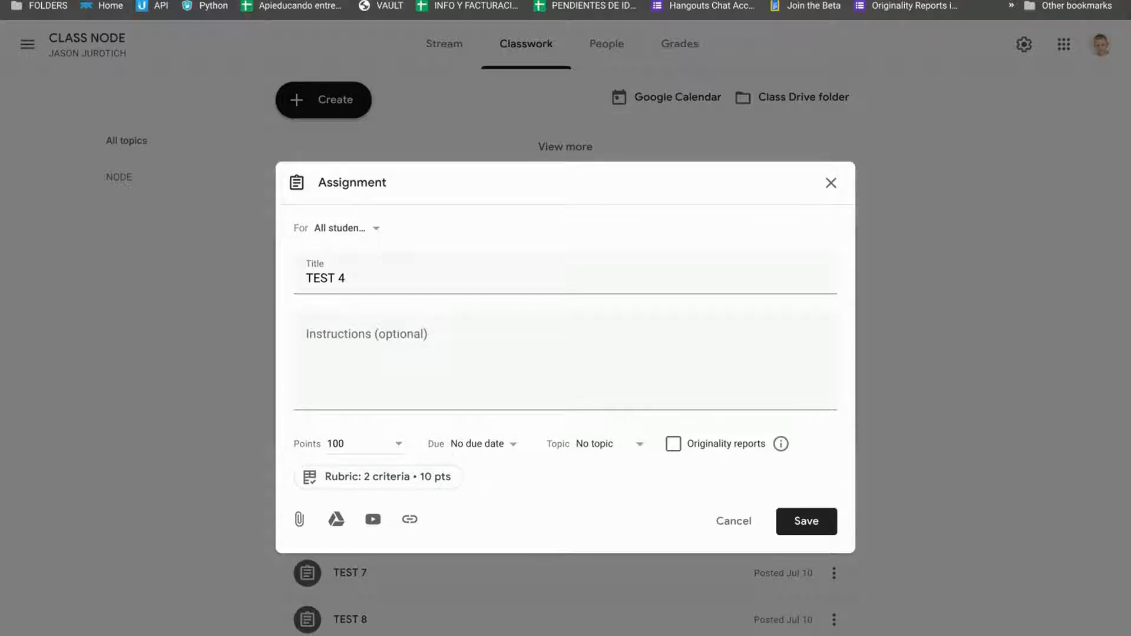
pyautogui.click(806, 521)
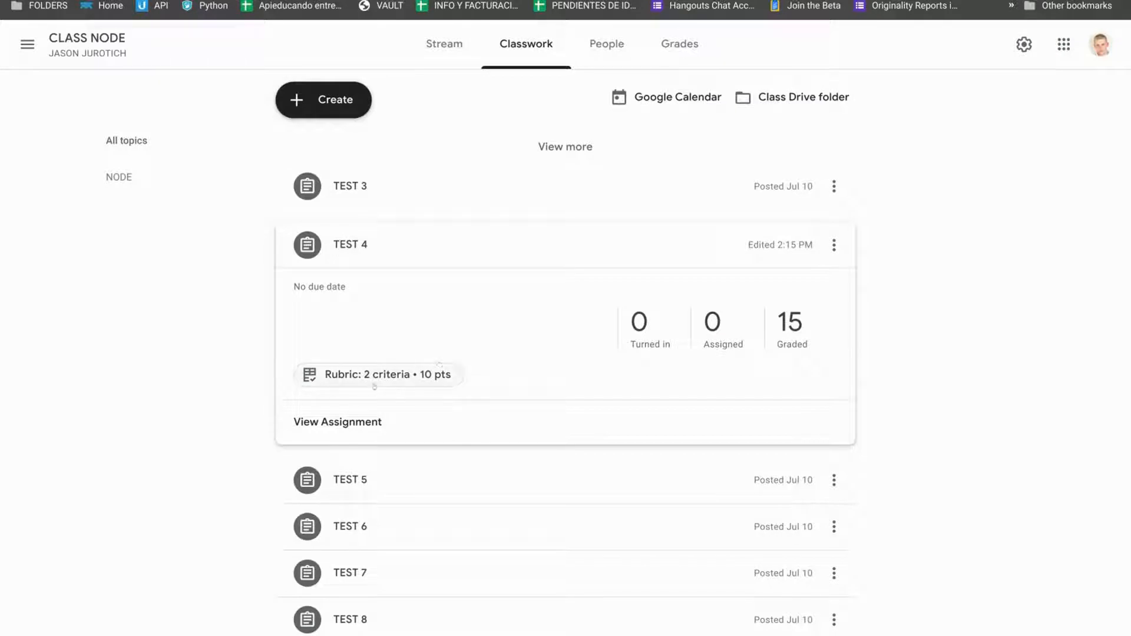
# Open the saved rubric from the TEST 4 assignment, review its criteria and options, and close it.
pyautogui.click(374, 383)
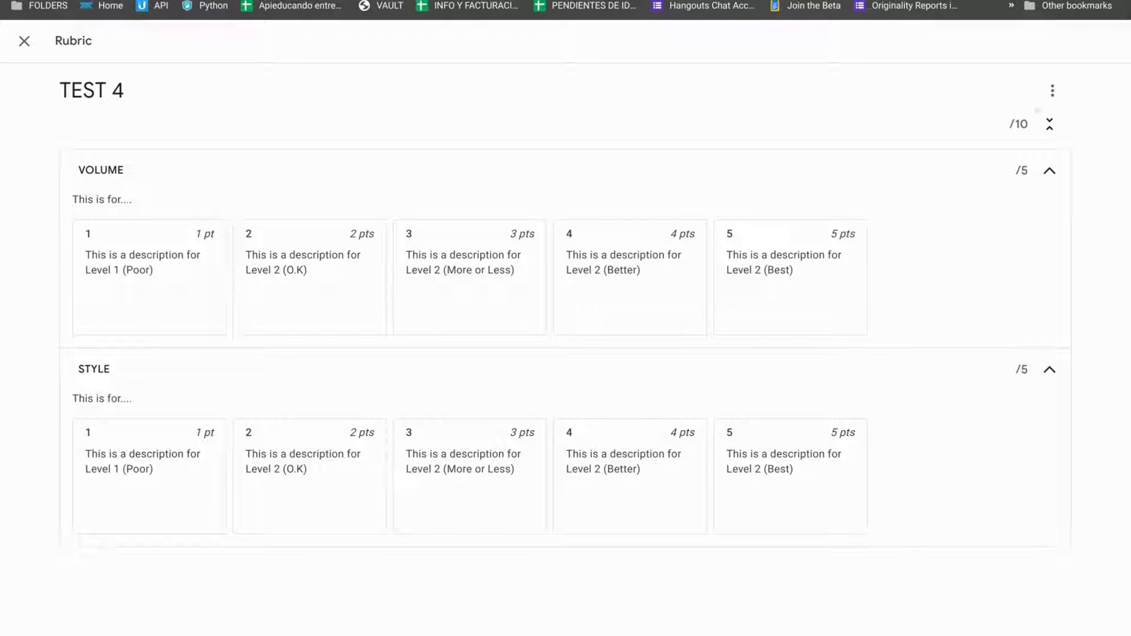
pyautogui.click(1053, 90)
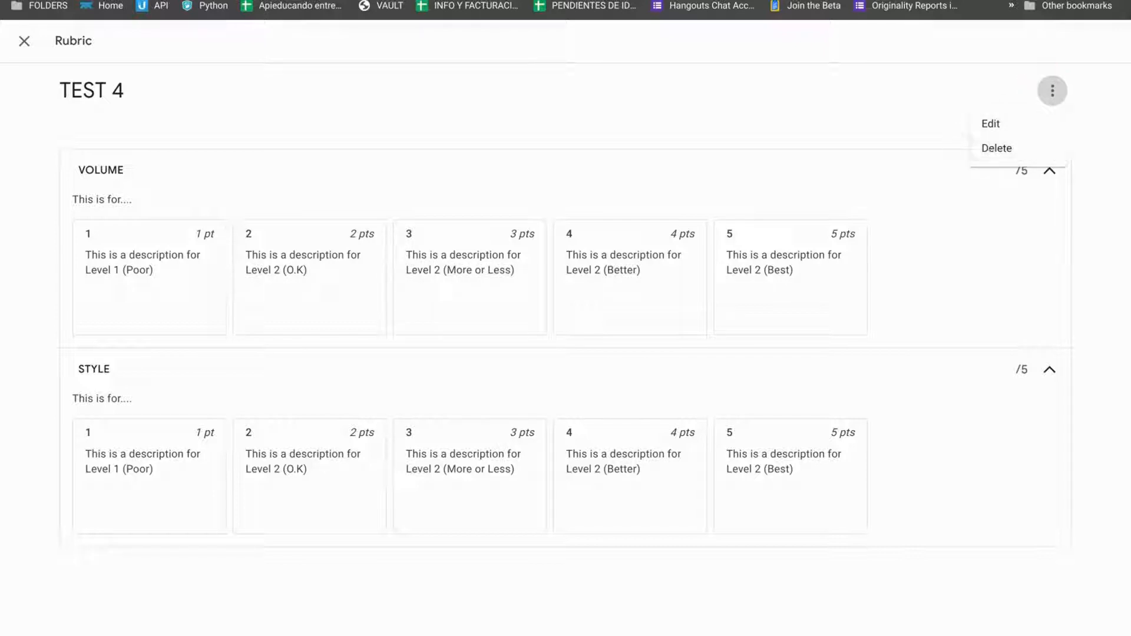
pyautogui.click(25, 41)
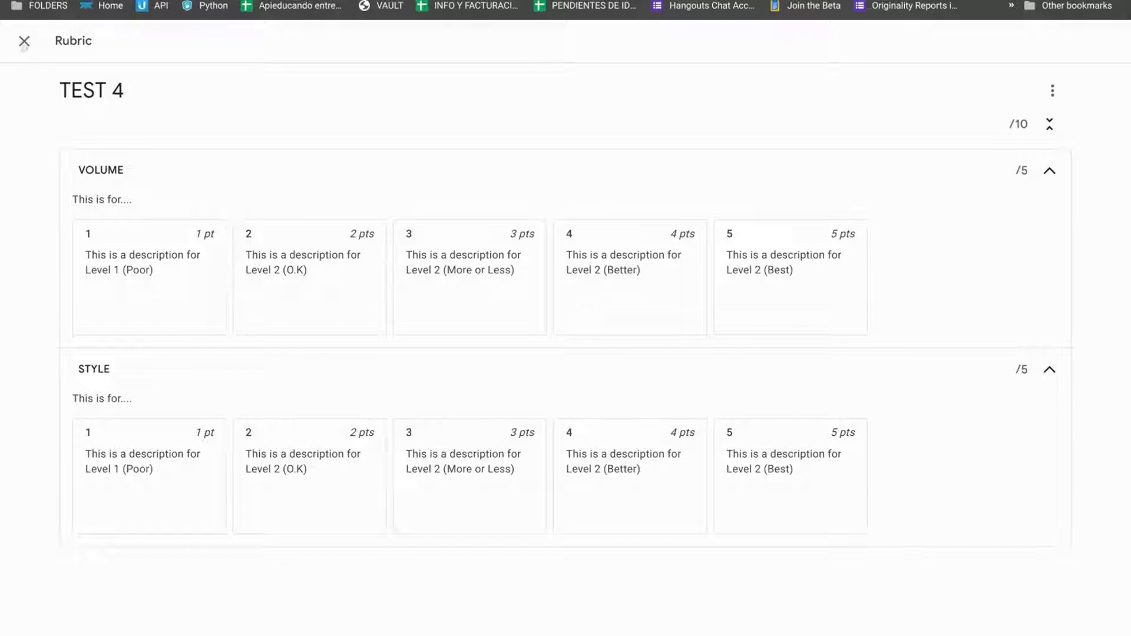
pyautogui.click(24, 42)
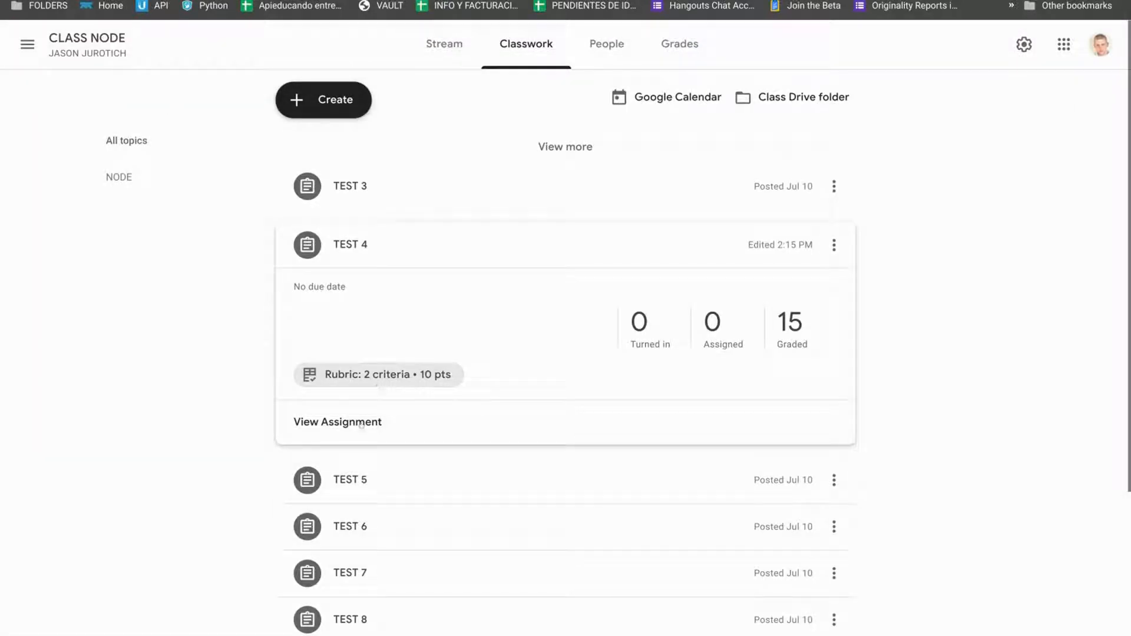
# Open the TEST 4 student work, select the first student, and inspect the levels of the STYLE criterion.
pyautogui.click(361, 423)
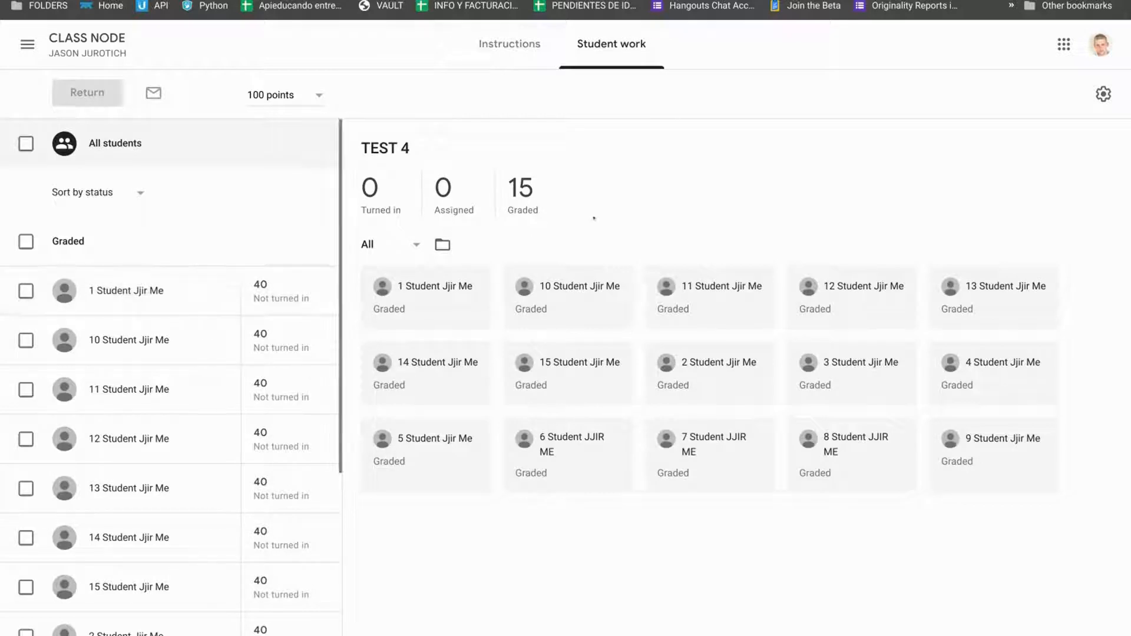
pyautogui.click(200, 299)
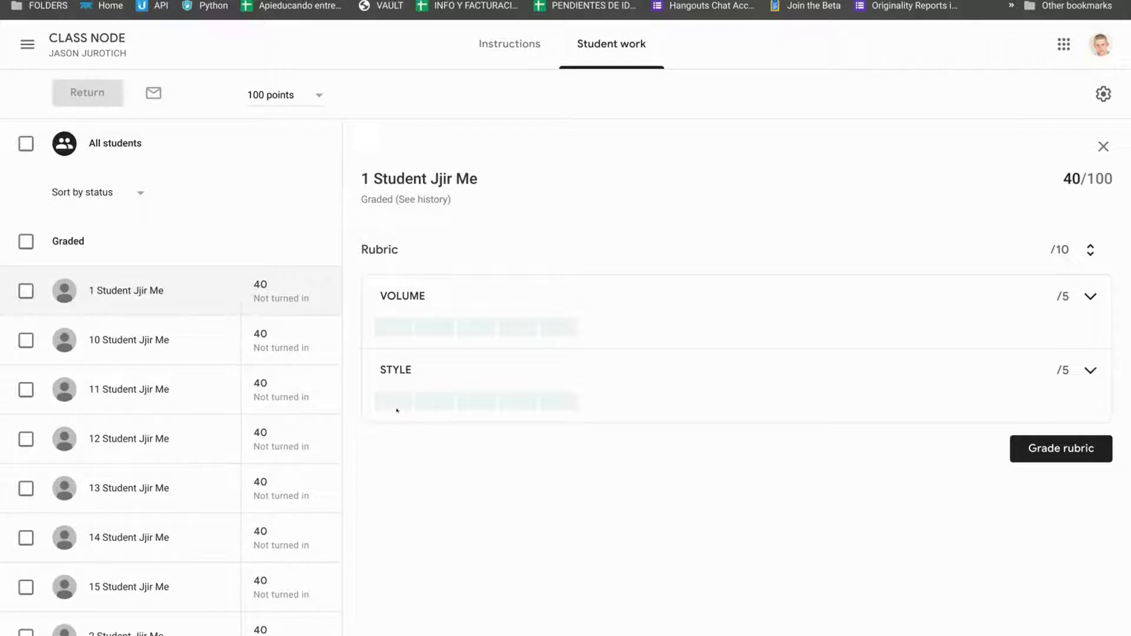
pyautogui.click(396, 370)
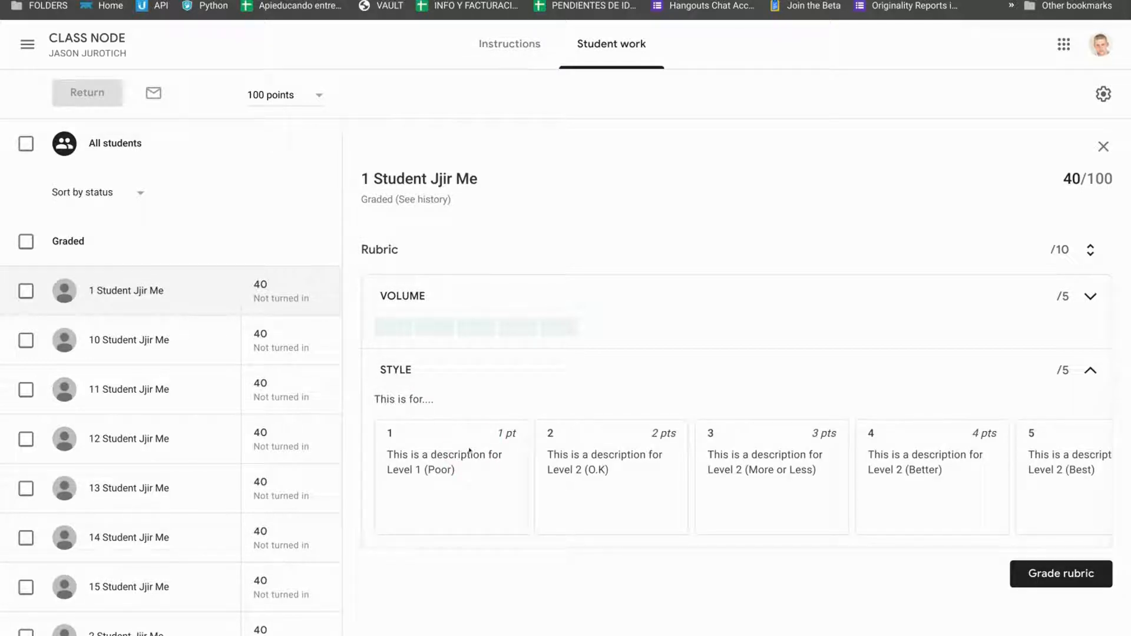
pyautogui.click(395, 370)
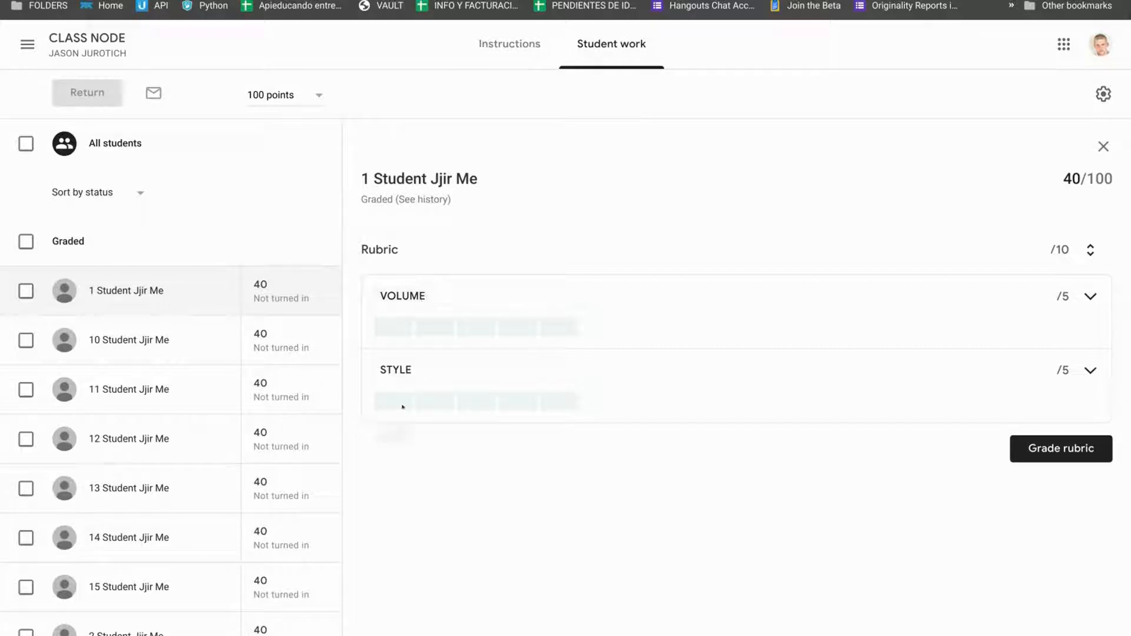
# Grade the first student's rubric with 5 points for VOLUME and 3 for STYLE, and return the work.
pyautogui.click(1062, 449)
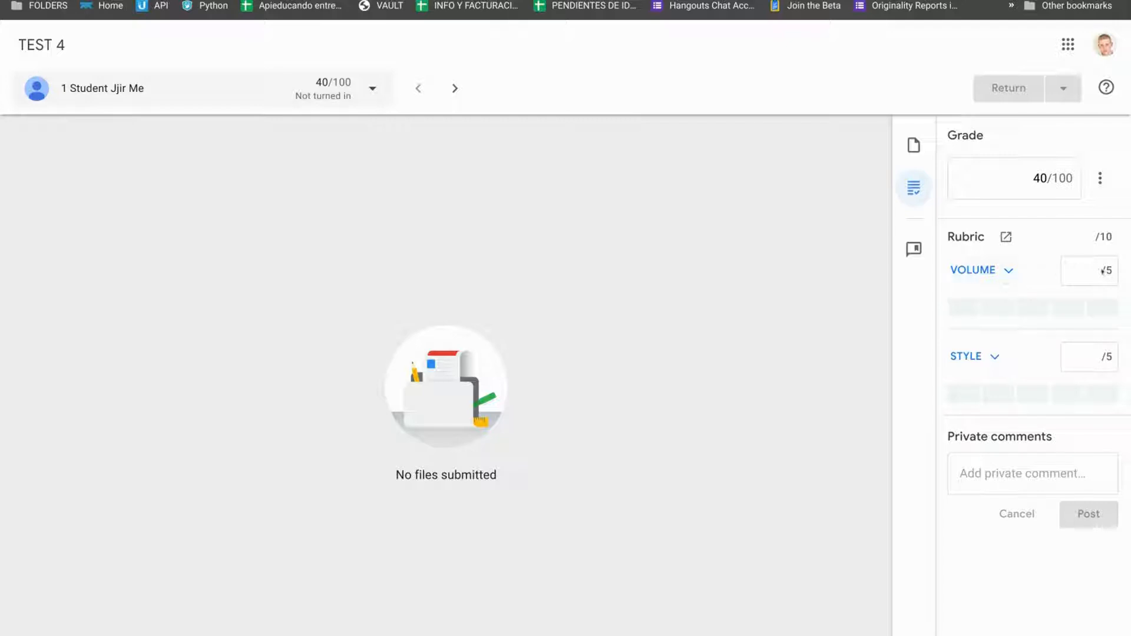
pyautogui.click(1102, 307)
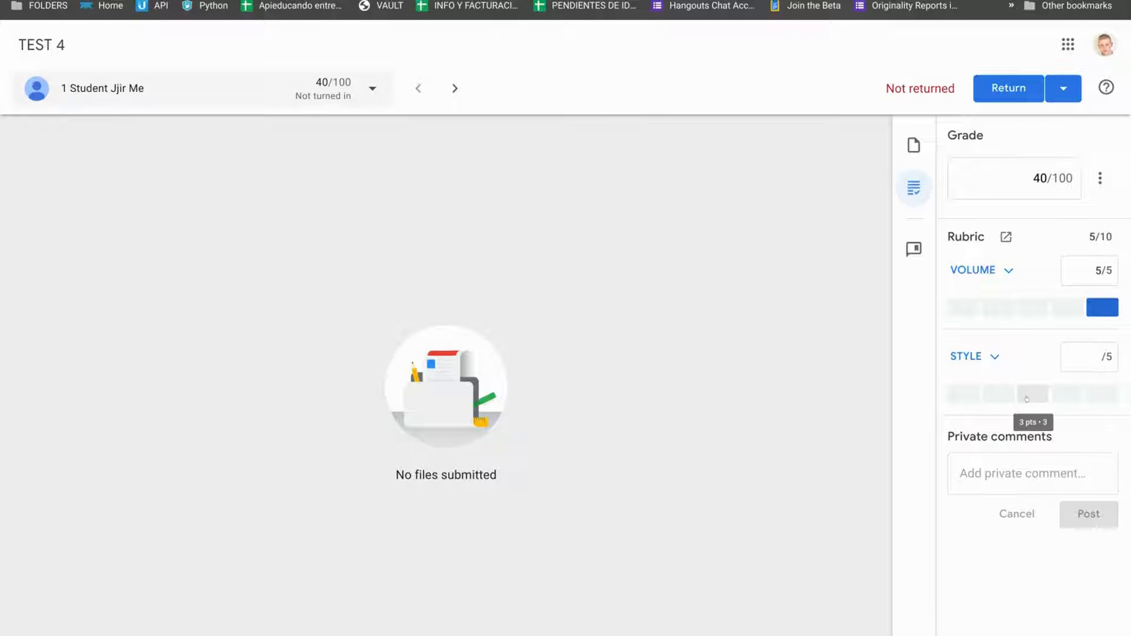
pyautogui.click(1027, 397)
pyautogui.click(994, 94)
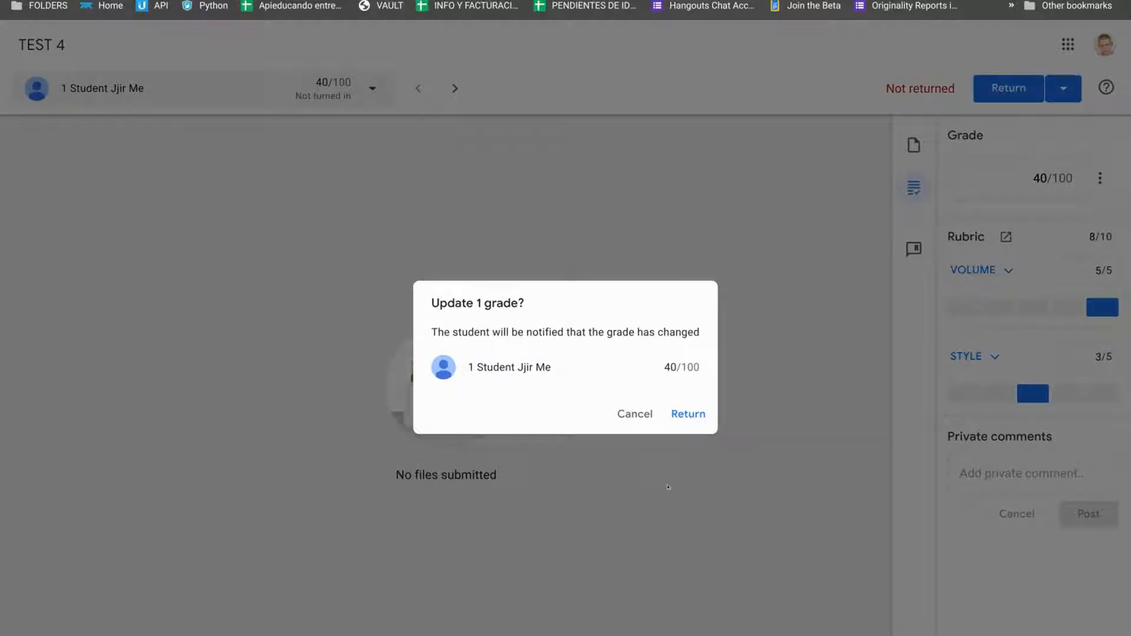
pyautogui.click(689, 416)
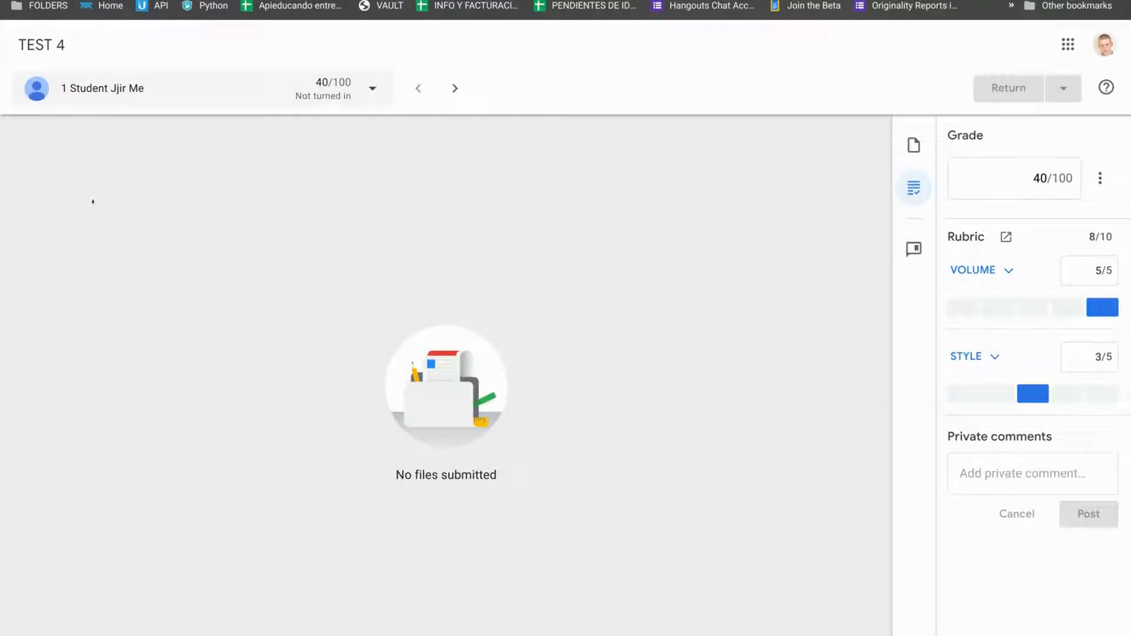
# Review the first student's graded rubric on the student work page with all criteria expanded, and compare it with the overall grade.
pyautogui.click(371, 89)
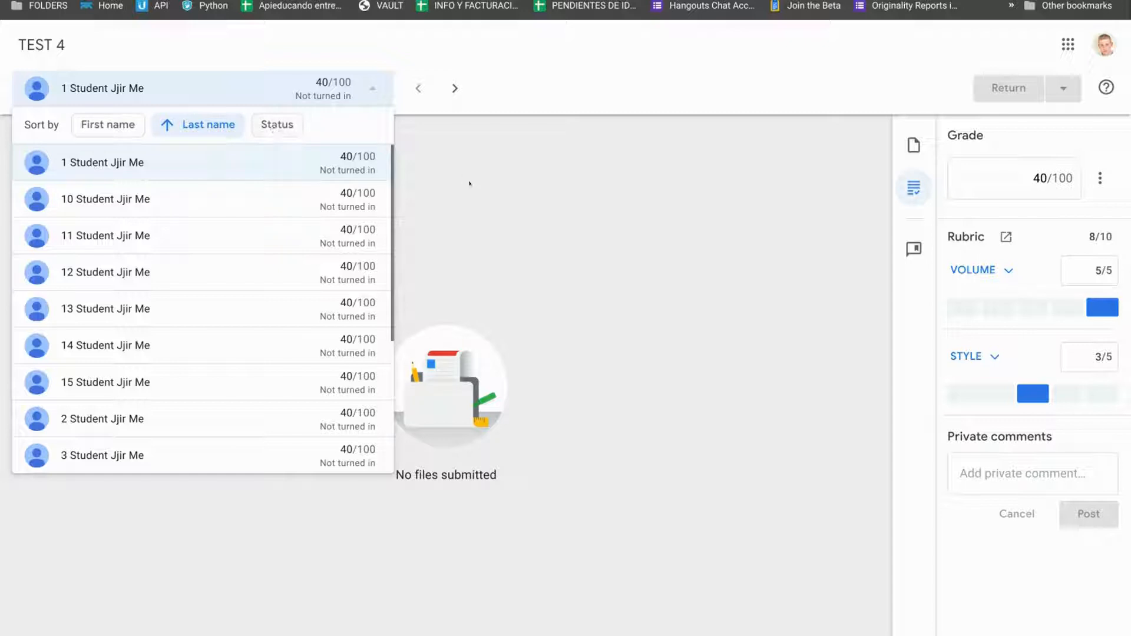
pyautogui.click(721, 313)
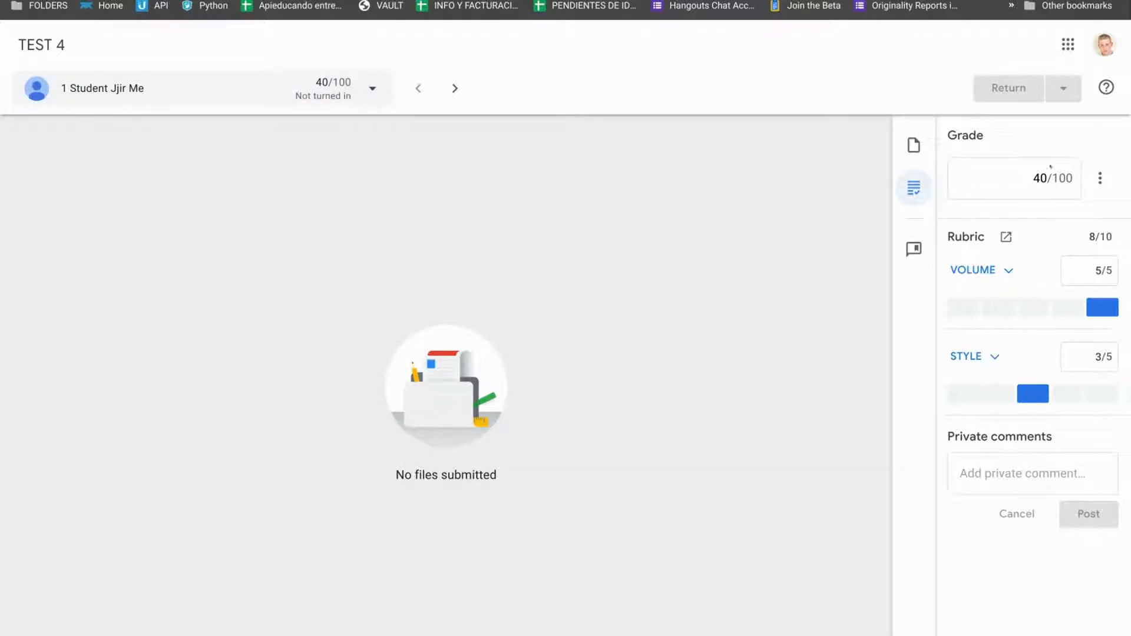
pyautogui.click(452, 1)
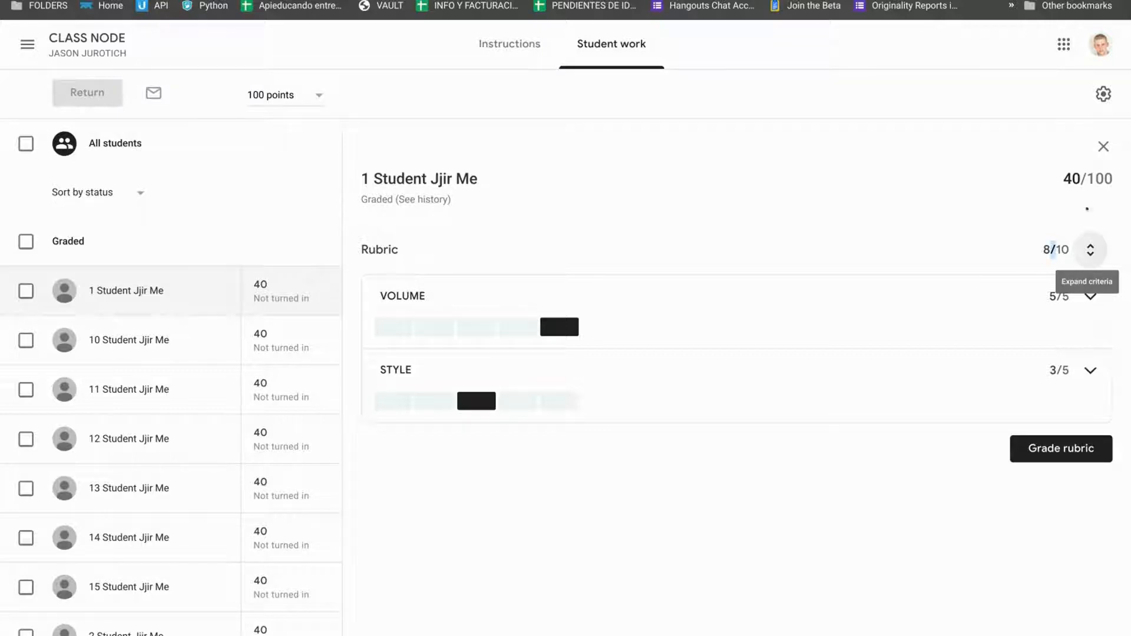
pyautogui.click(788, 178)
pyautogui.click(1091, 250)
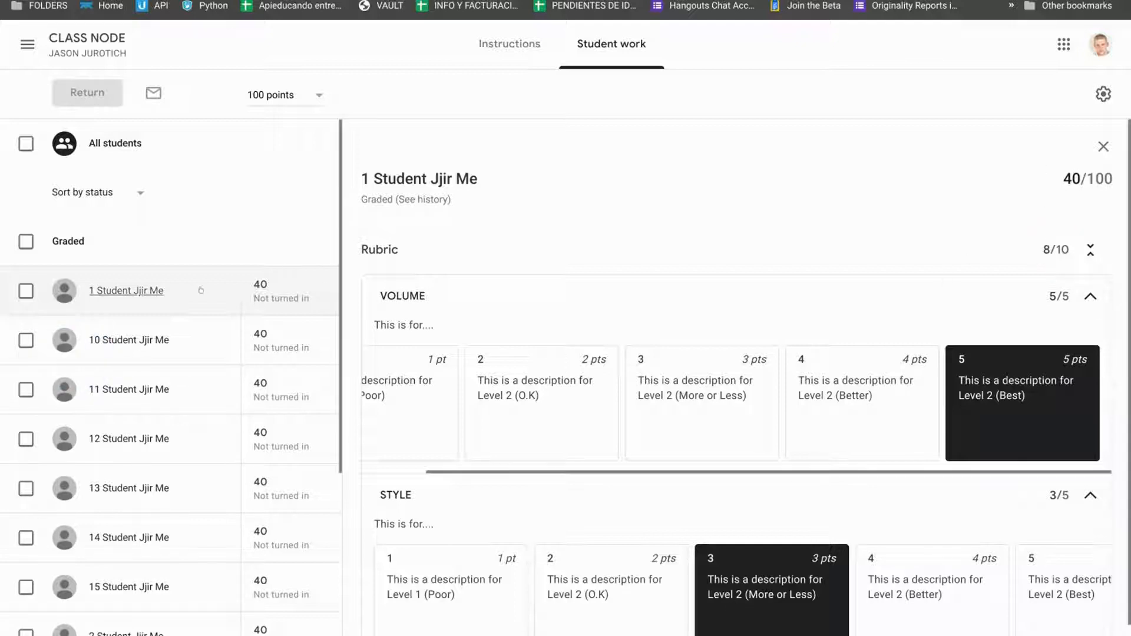
pyautogui.click(262, 280)
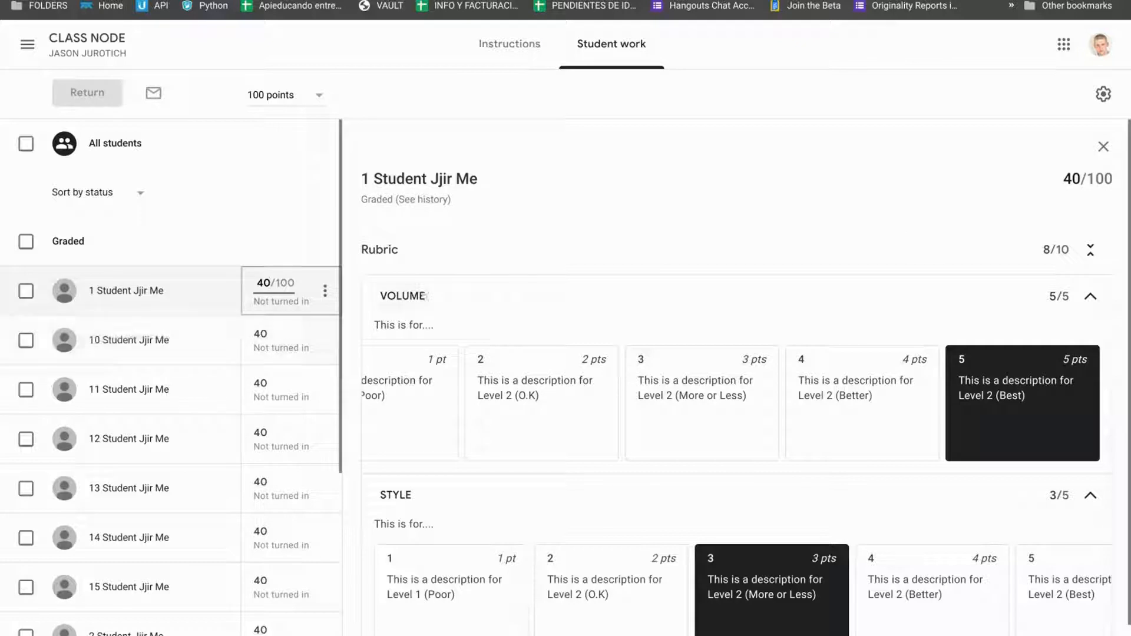
pyautogui.click(392, 295)
pyautogui.click(392, 296)
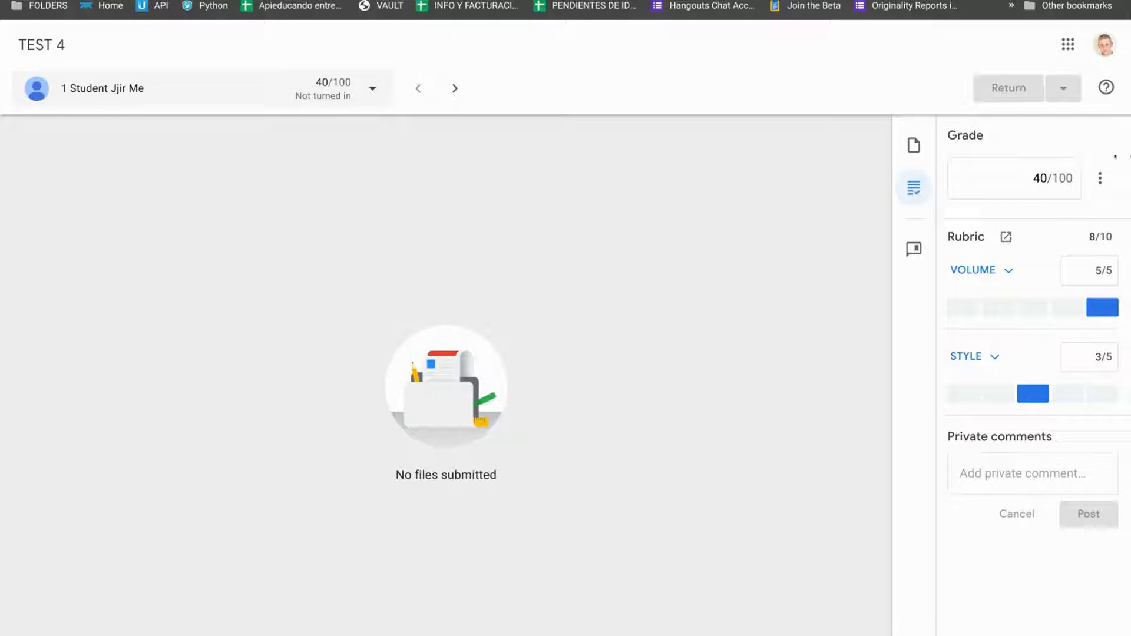
# Examine the first student's overall grade field and its option to change total points, comparing it with the rubric scores.
pyautogui.click(1043, 174)
pyautogui.moveTo(1103, 270); pyautogui.dragTo(1107, 235)
pyautogui.click(1042, 177)
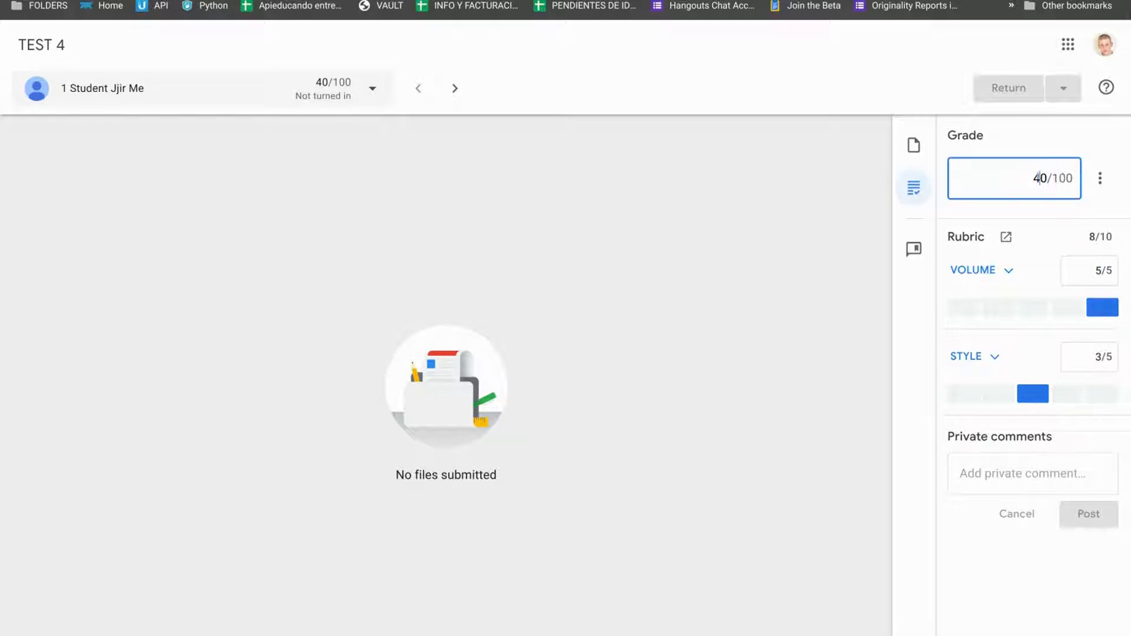
pyautogui.doubleClick(1040, 178)
pyautogui.click(1100, 179)
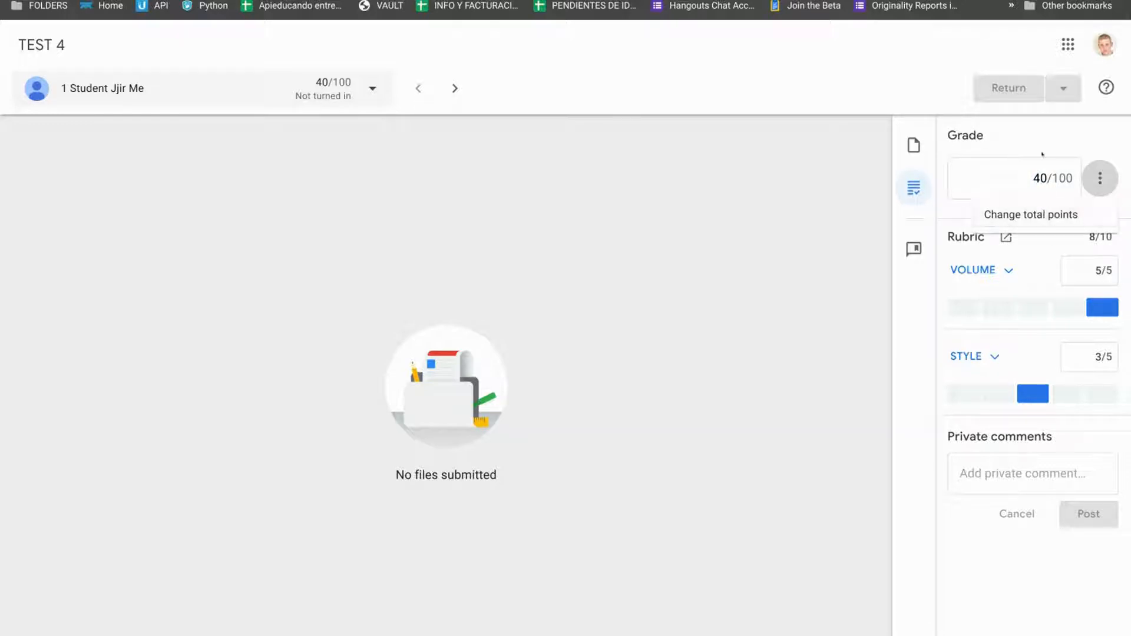
pyautogui.click(1026, 164)
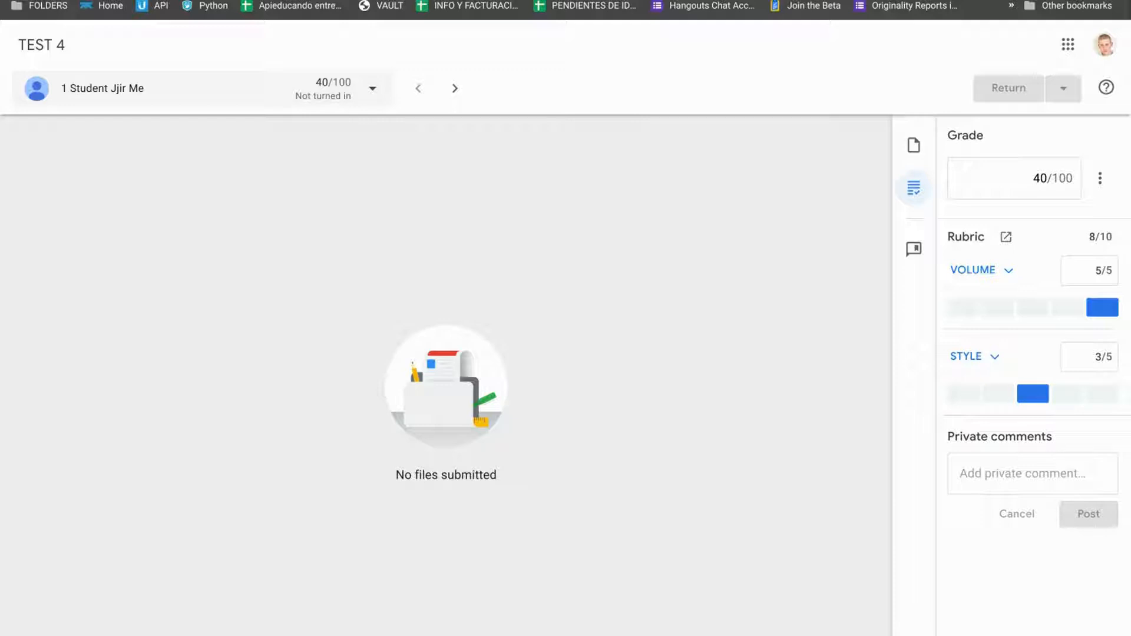
pyautogui.click(1042, 175)
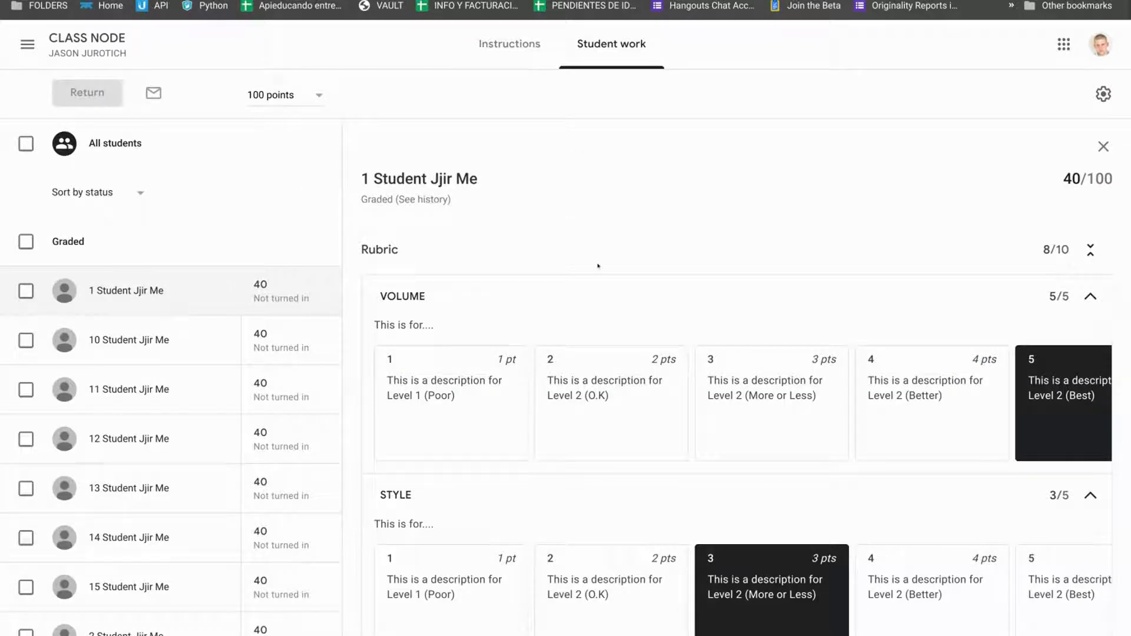
# View the second graded student's rubric on the student work page, and return to the first student's rubric.
pyautogui.scroll(-1, 598, 264)
pyautogui.click(194, 342)
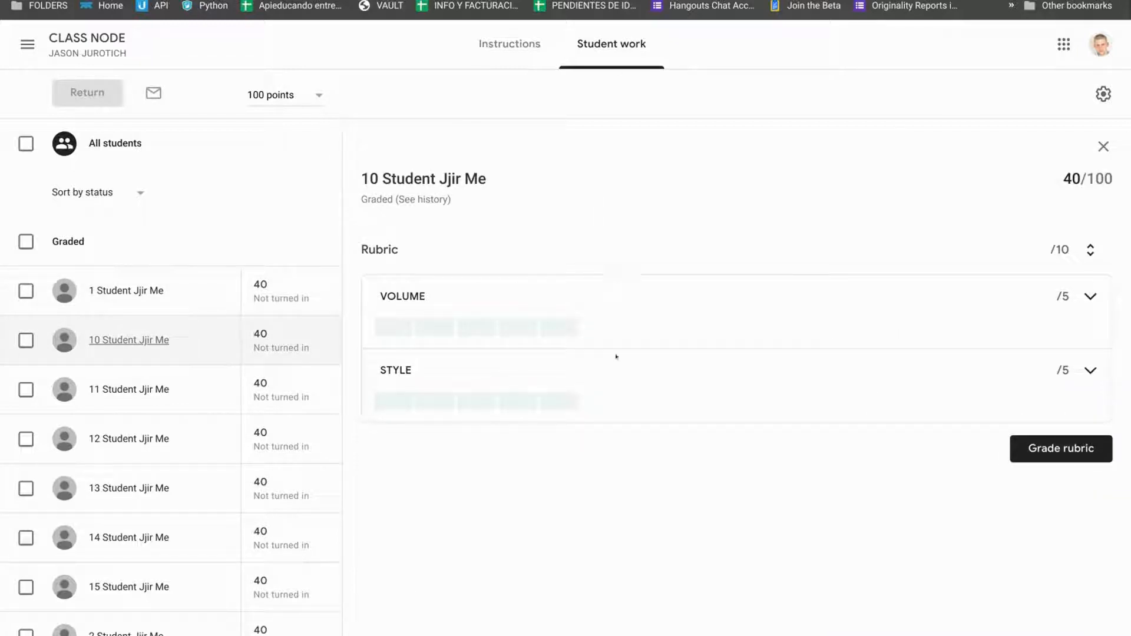
pyautogui.click(201, 298)
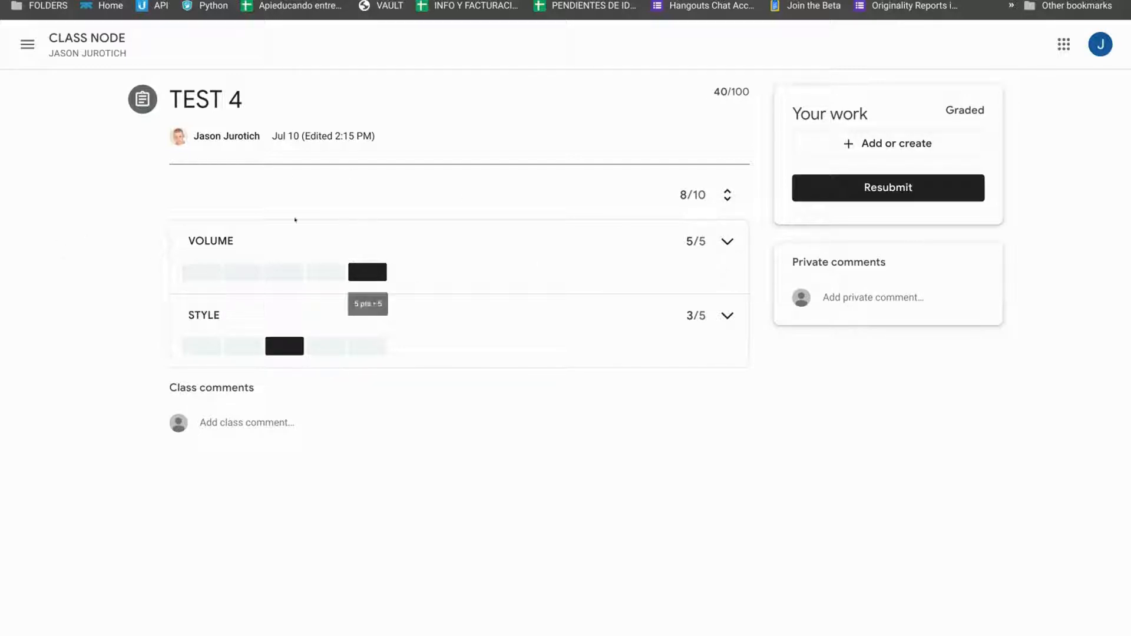
# In the student's account, go to the CLASS NODE classwork and open the full TEST 4 assignment page.
pyautogui.click(87, 39)
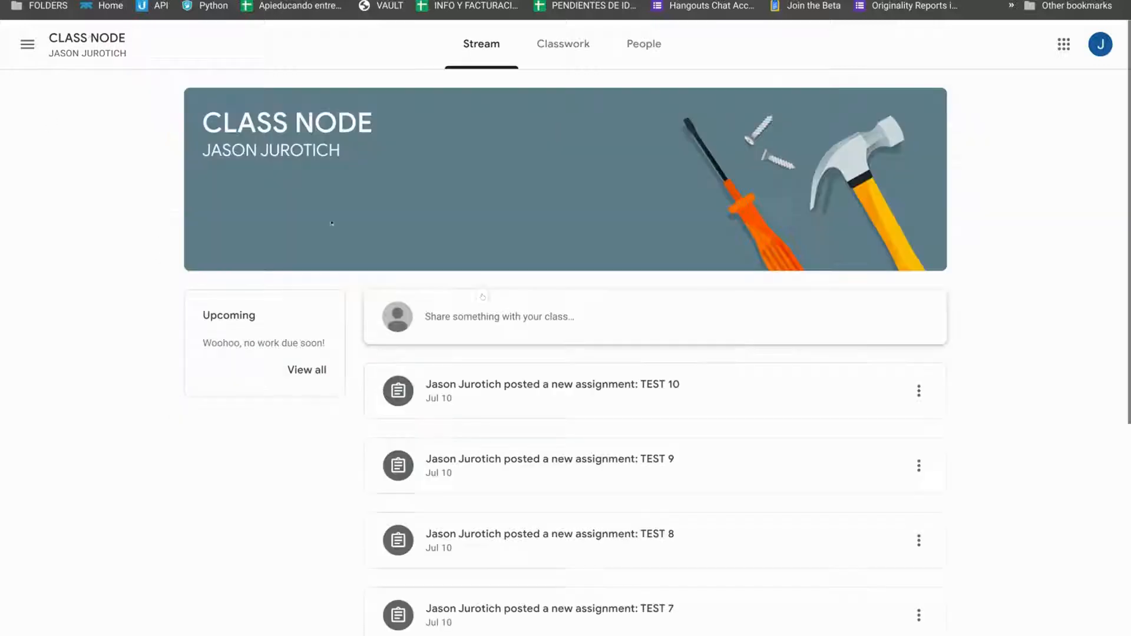
pyautogui.click(560, 46)
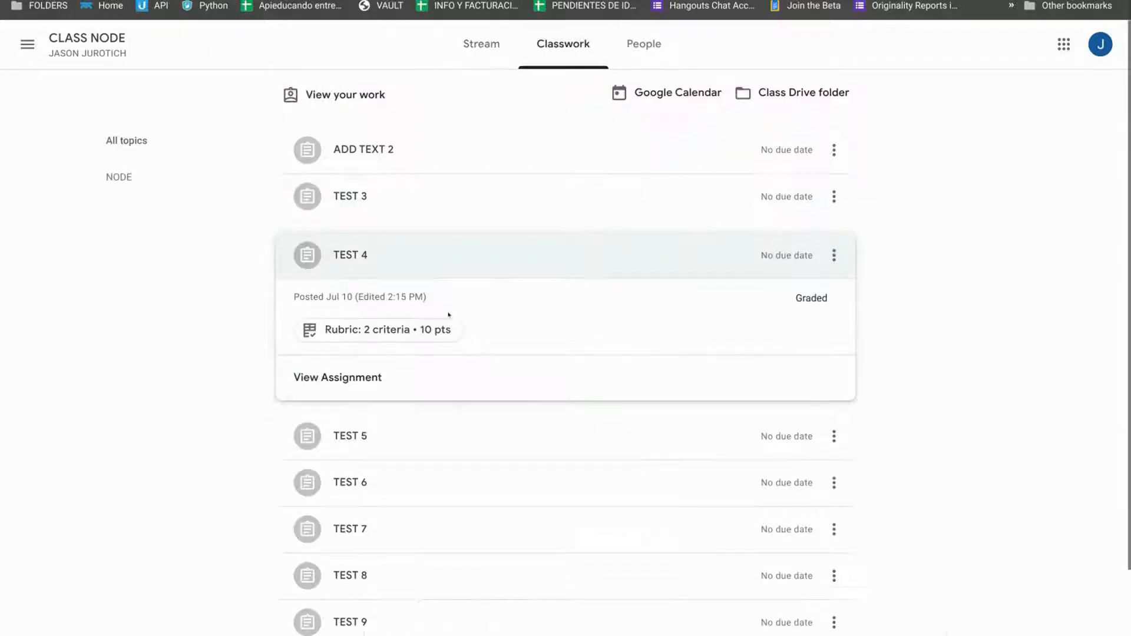
pyautogui.click(358, 377)
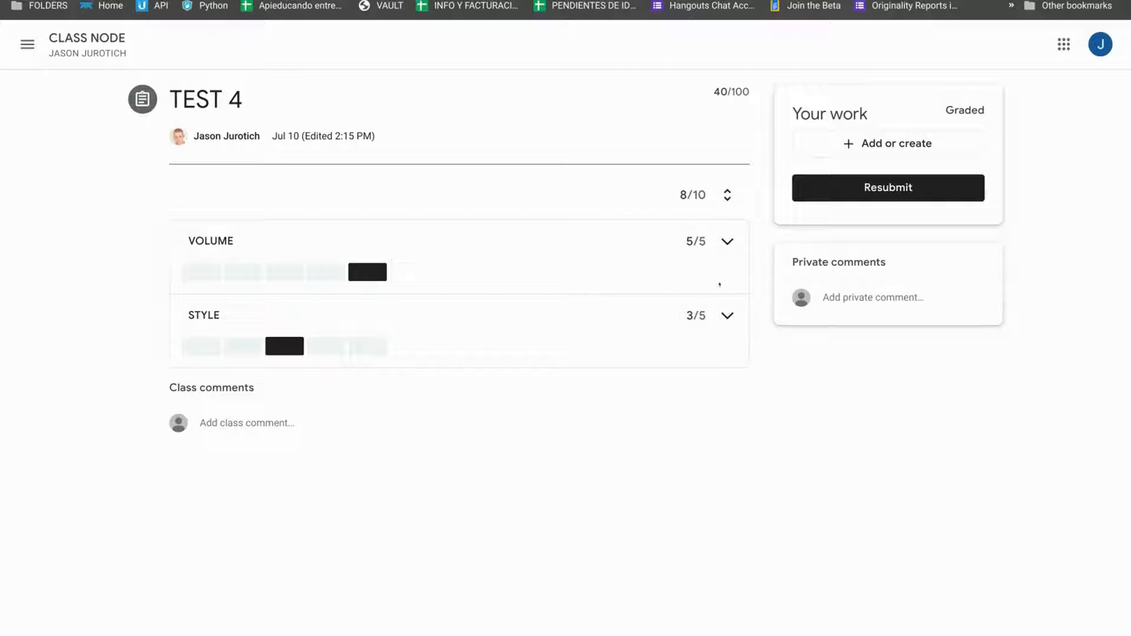
# Expand the VOLUME and STYLE criteria of the student's graded rubric and look through all their levels.
pyautogui.click(728, 242)
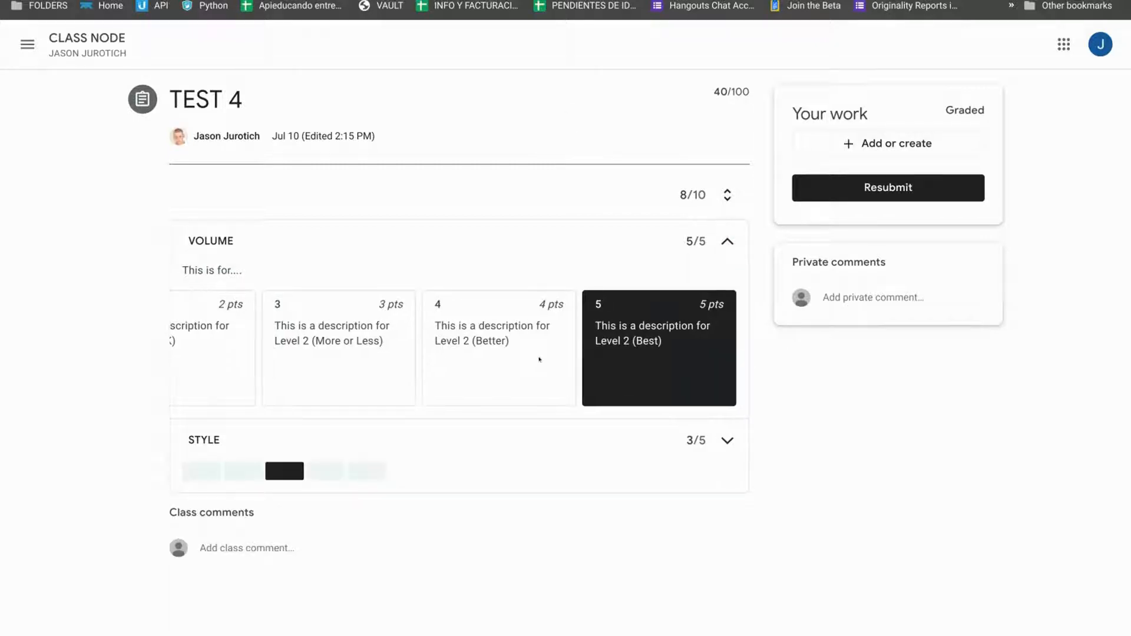
pyautogui.hscroll(-4, 539, 360)
pyautogui.hscroll(4, 539, 360)
pyautogui.hscroll(-3, 539, 360)
pyautogui.hscroll(3, 540, 360)
pyautogui.click(727, 441)
pyautogui.hscroll(-4, 409, 542)
pyautogui.hscroll(4, 410, 542)
pyautogui.hscroll(-4, 409, 542)
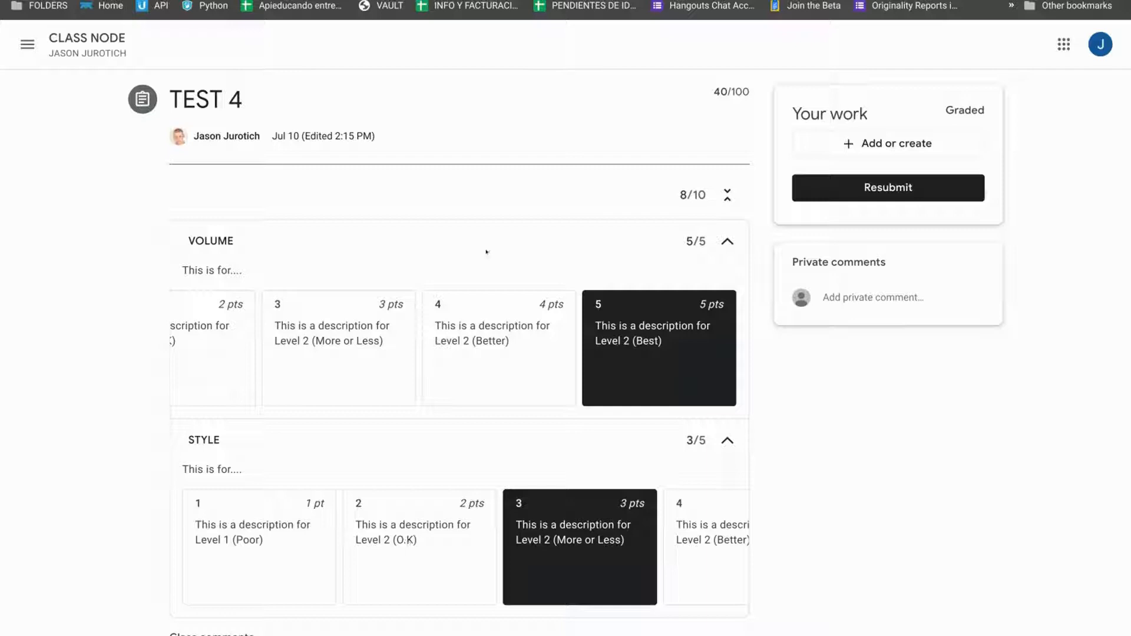